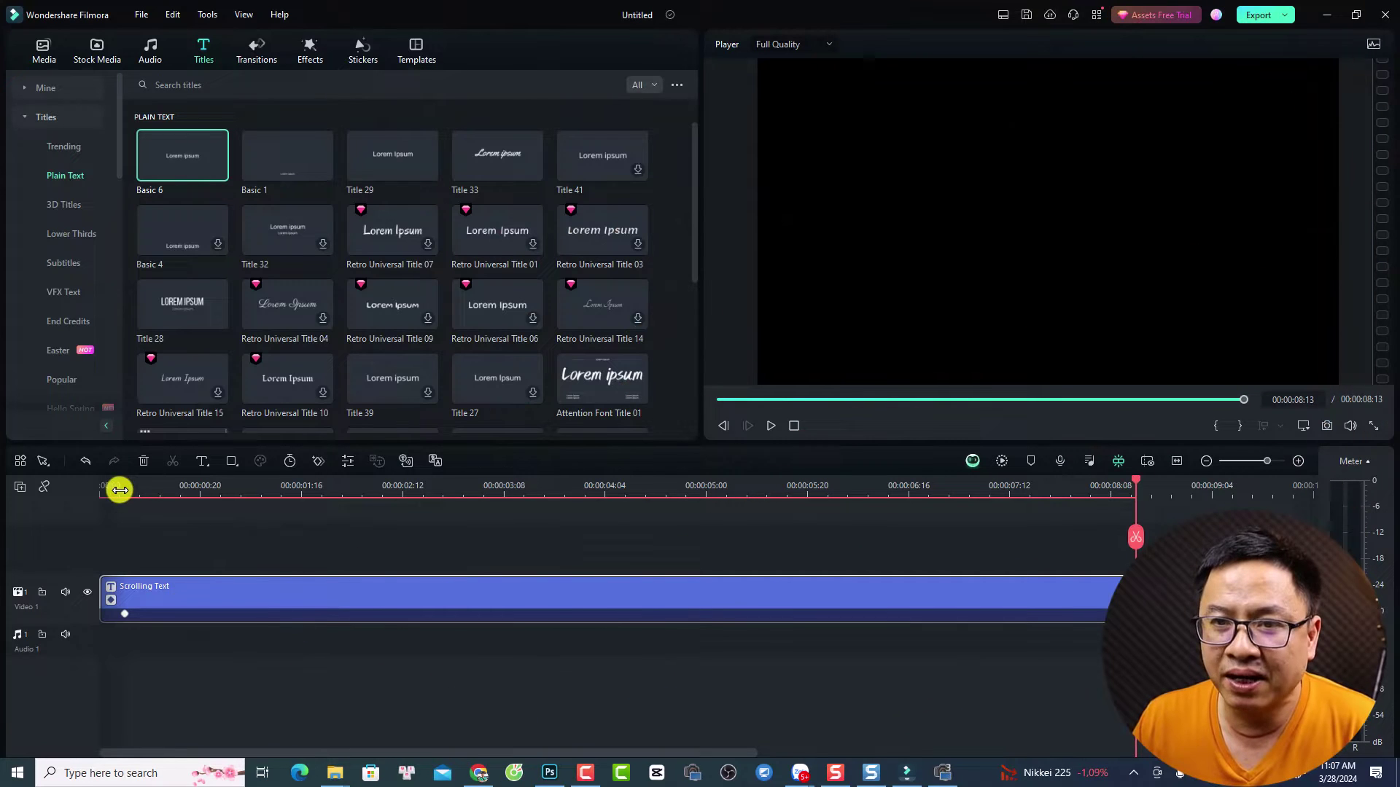
click(115, 489)
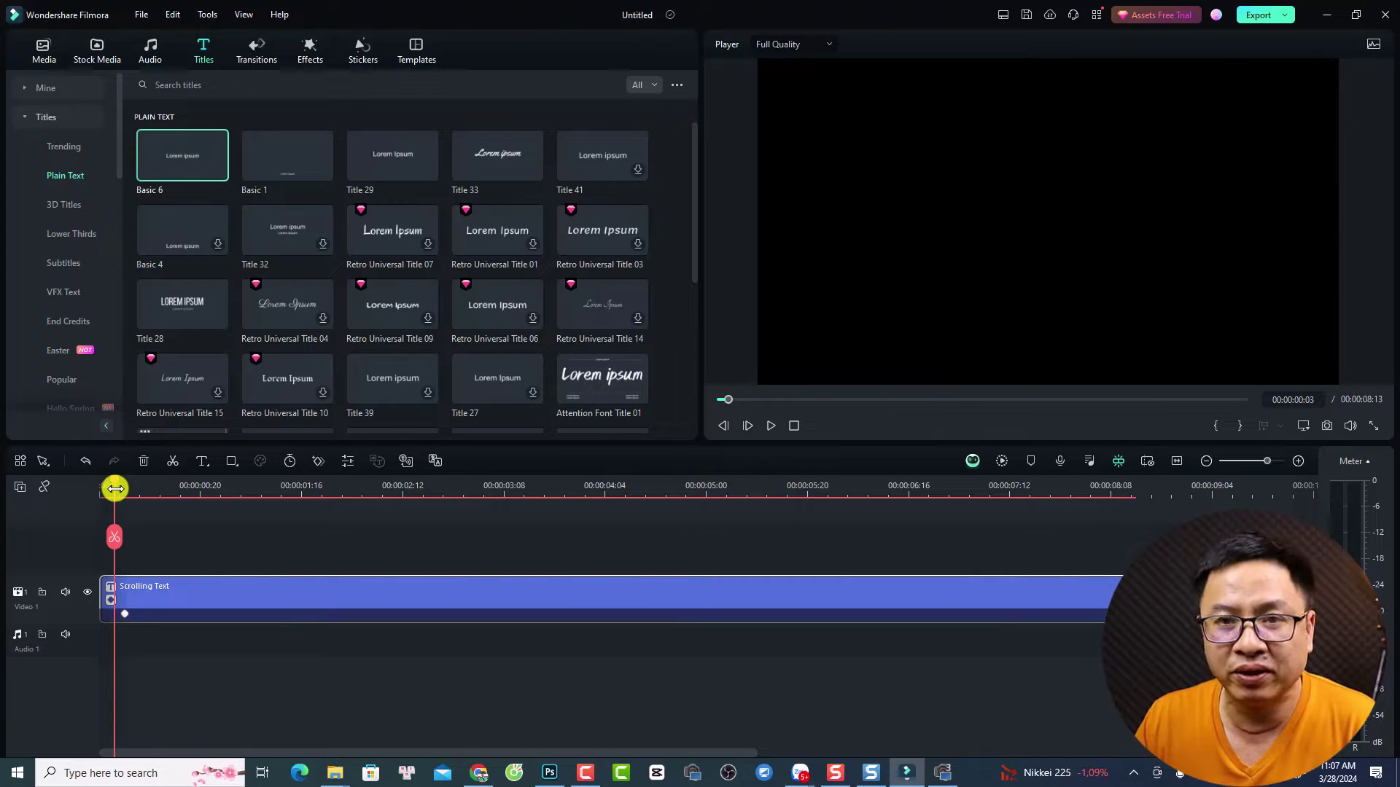
key(space)
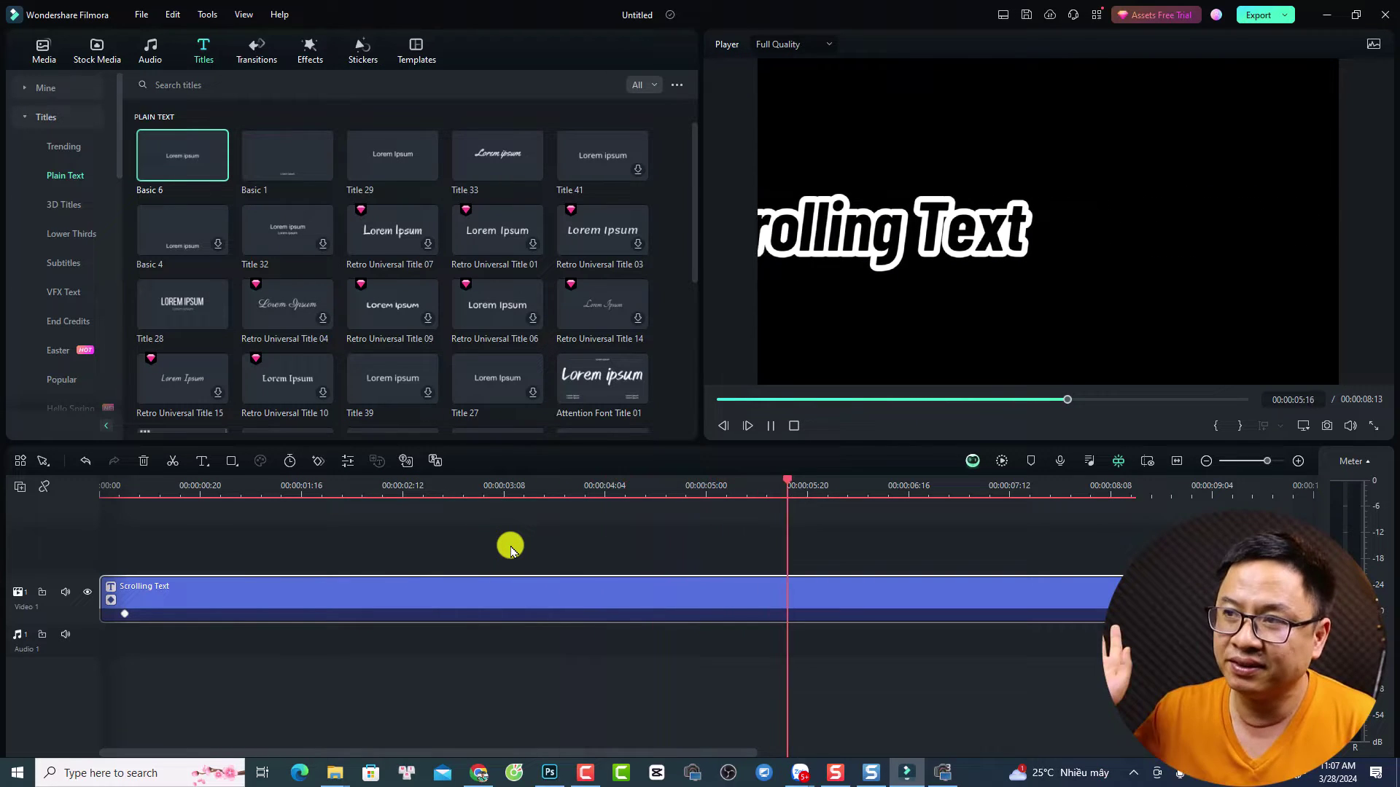
key(space)
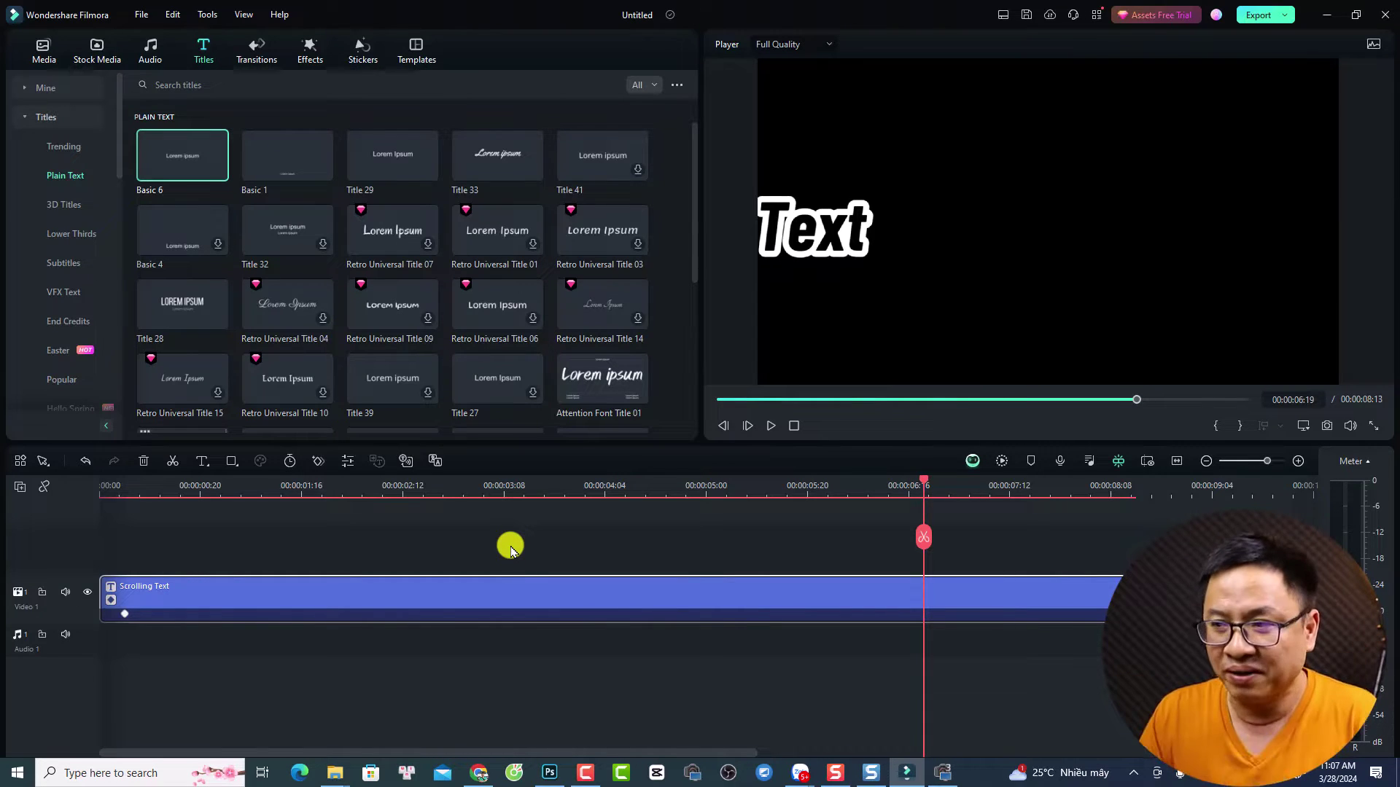
click(125, 613)
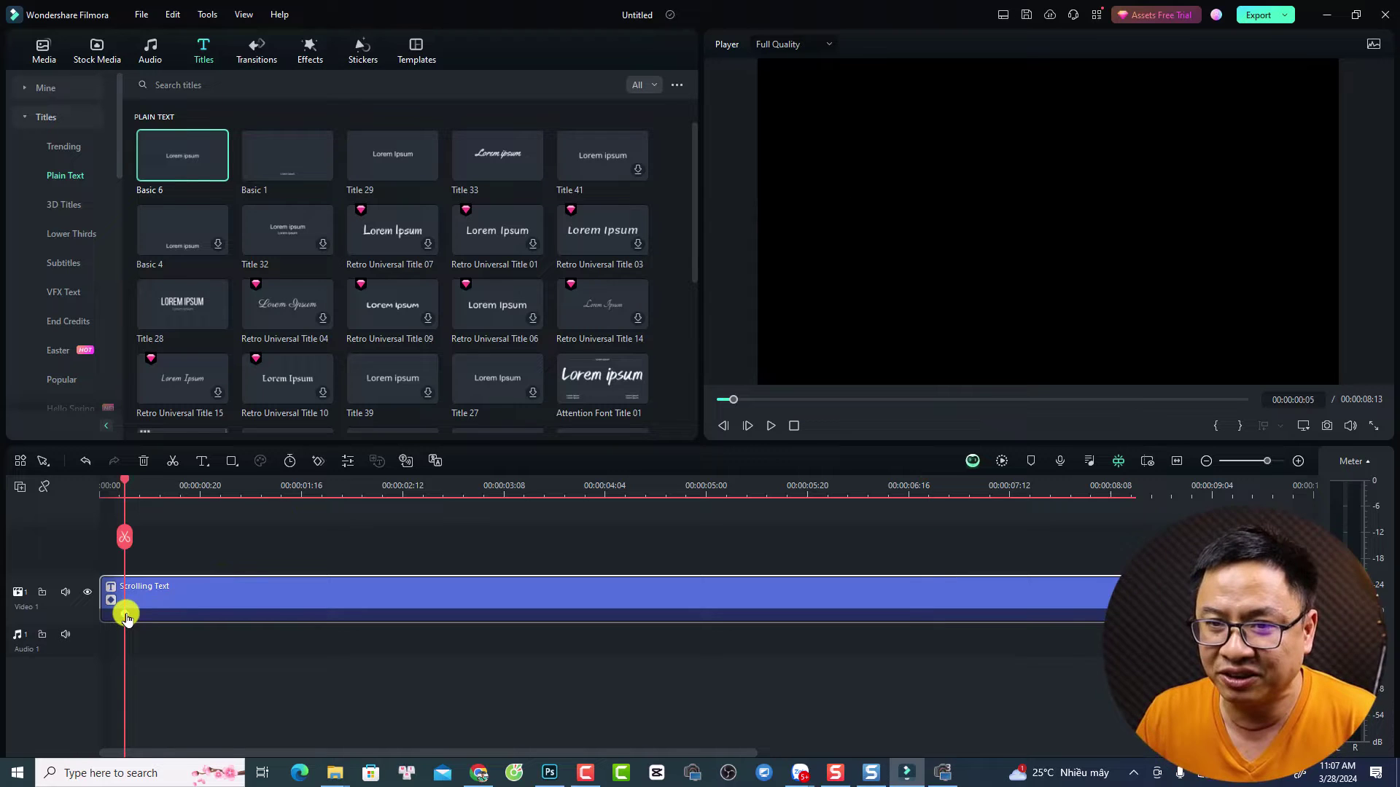
click(839, 614)
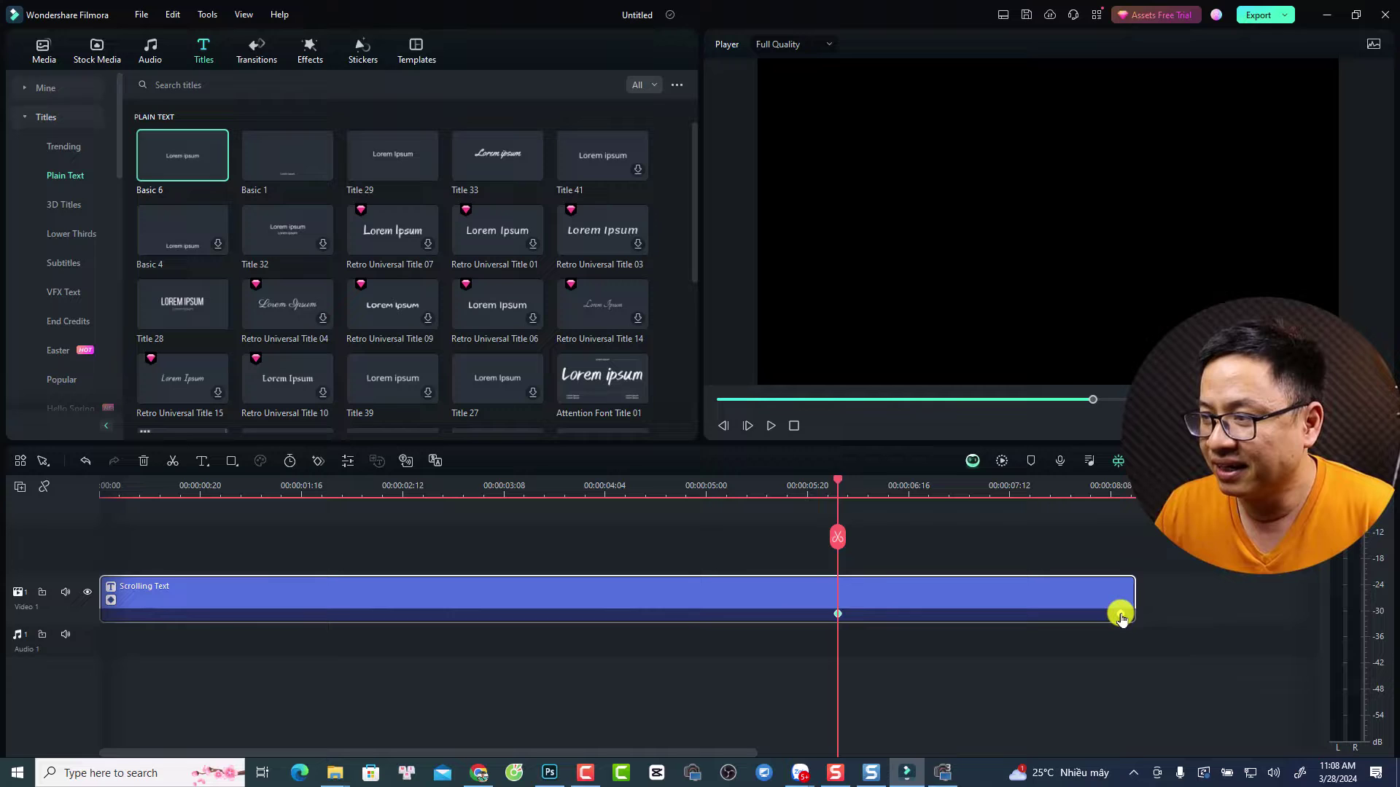
drag(1121, 617, 261, 590)
click(245, 595)
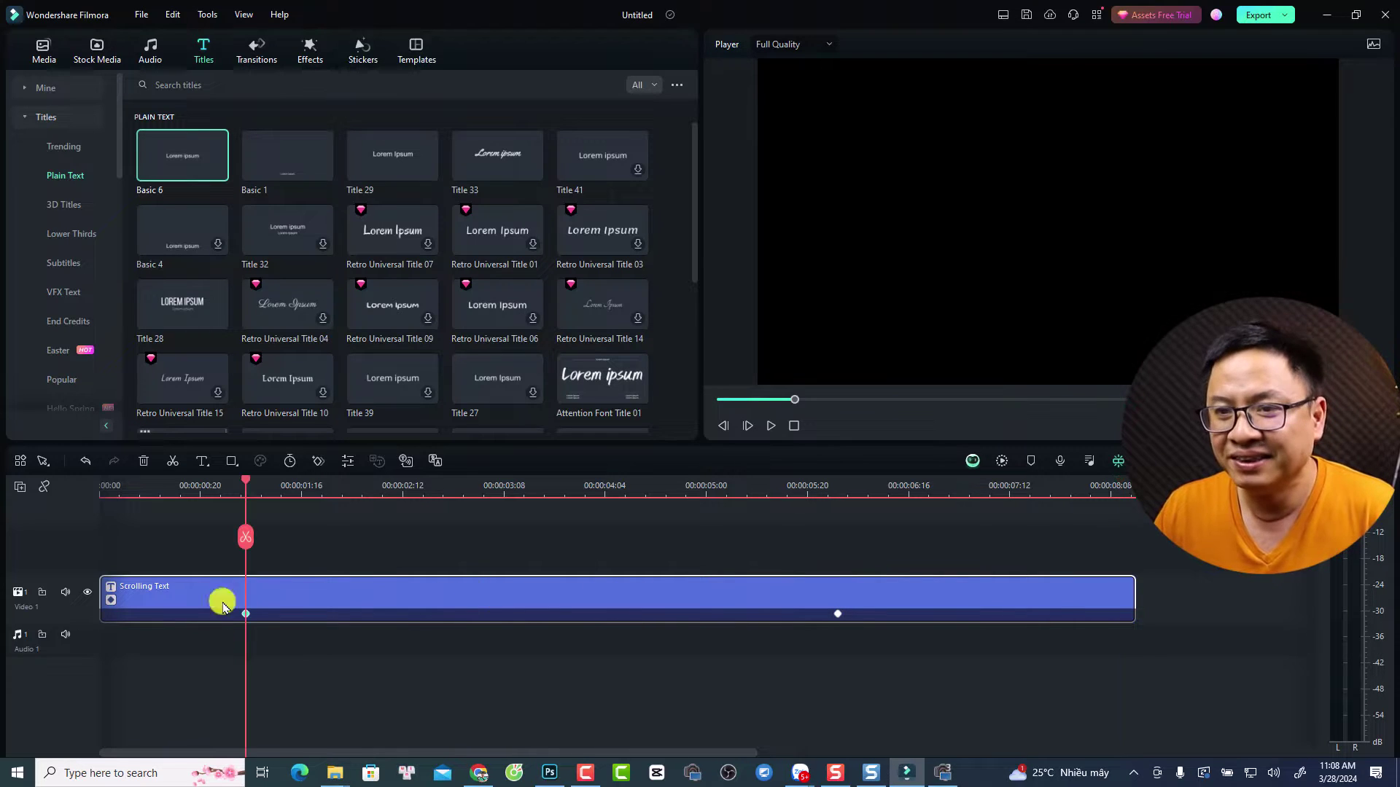
click(195, 485)
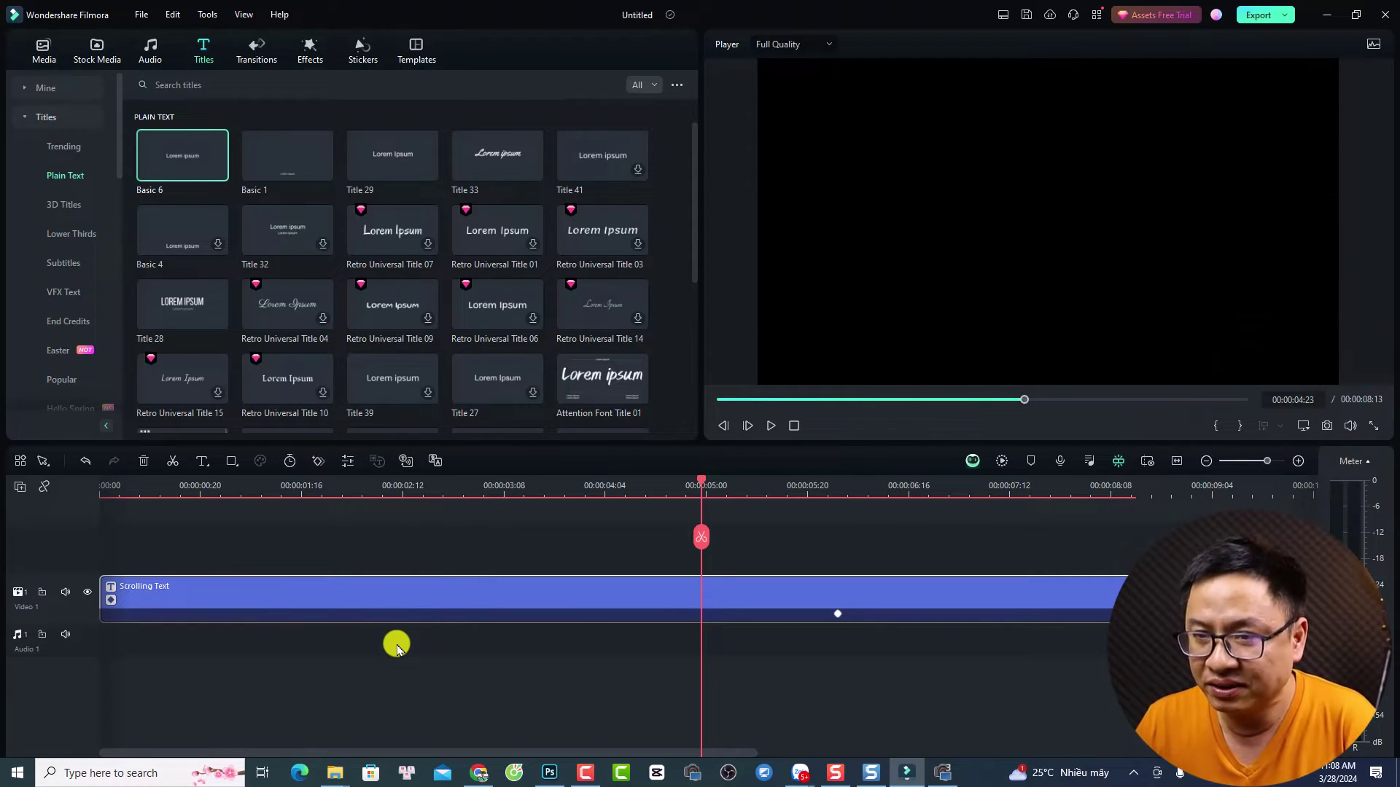
Step: Replace the sample Scrolling Text clip with a Basic 6 'Lorem ipsum' title on the video track
key(Delete)
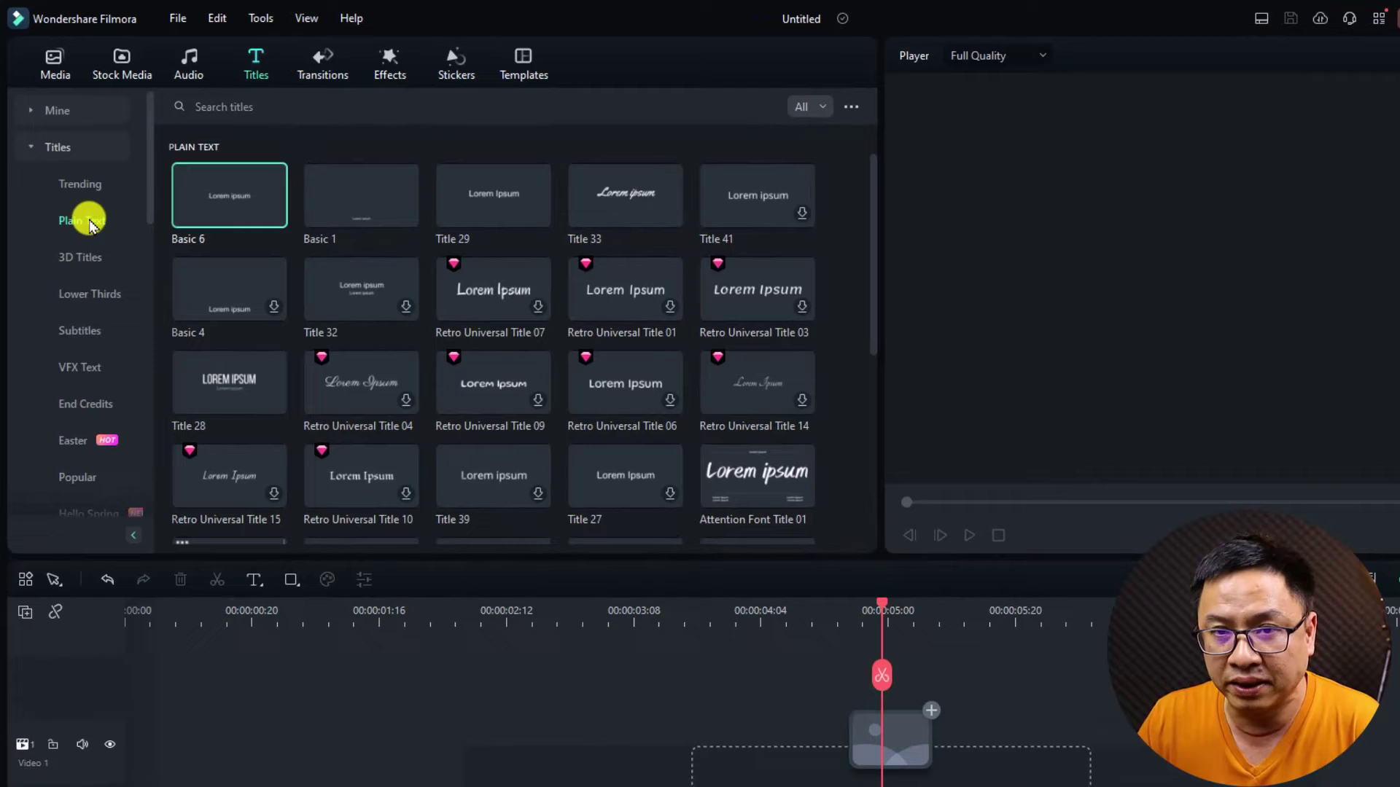
mouse_move(182, 157)
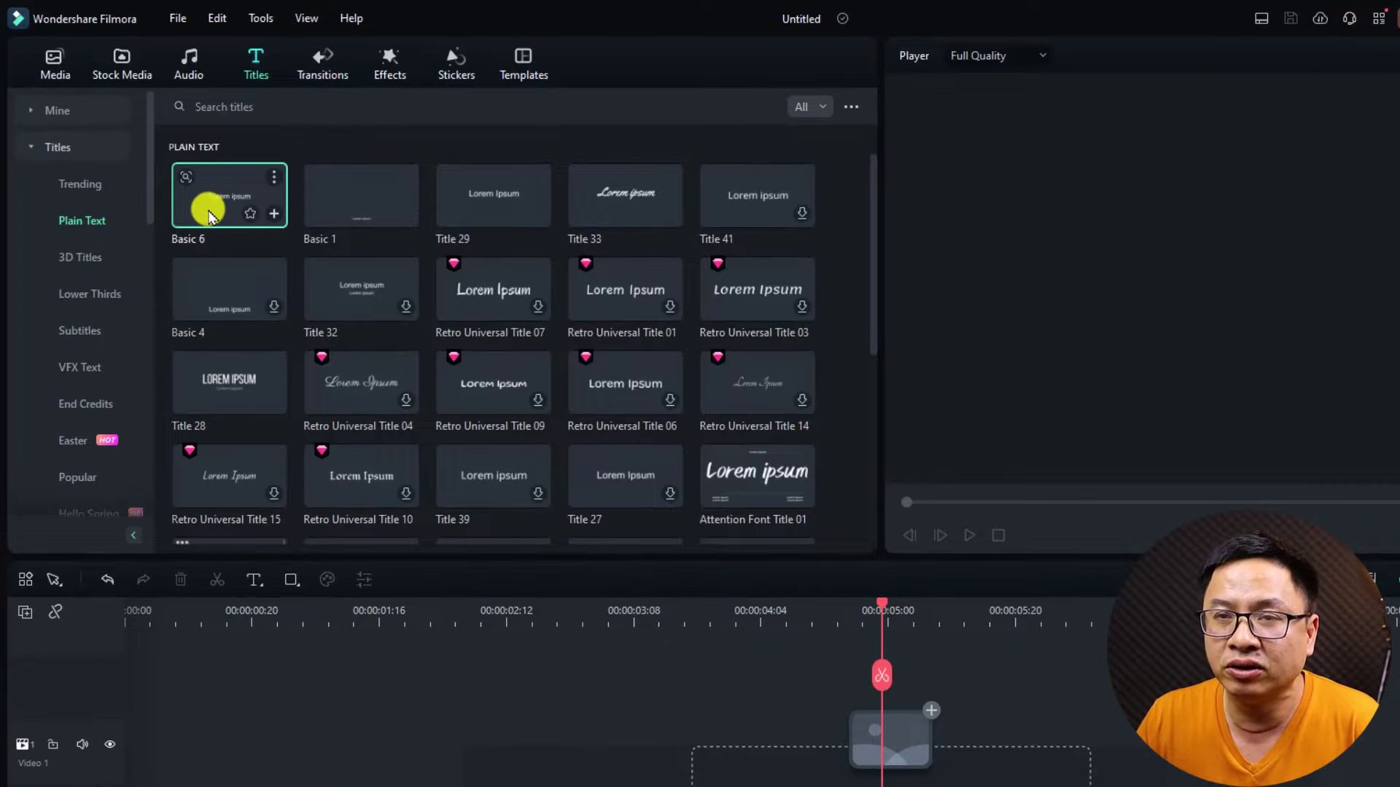
drag(210, 216, 98, 582)
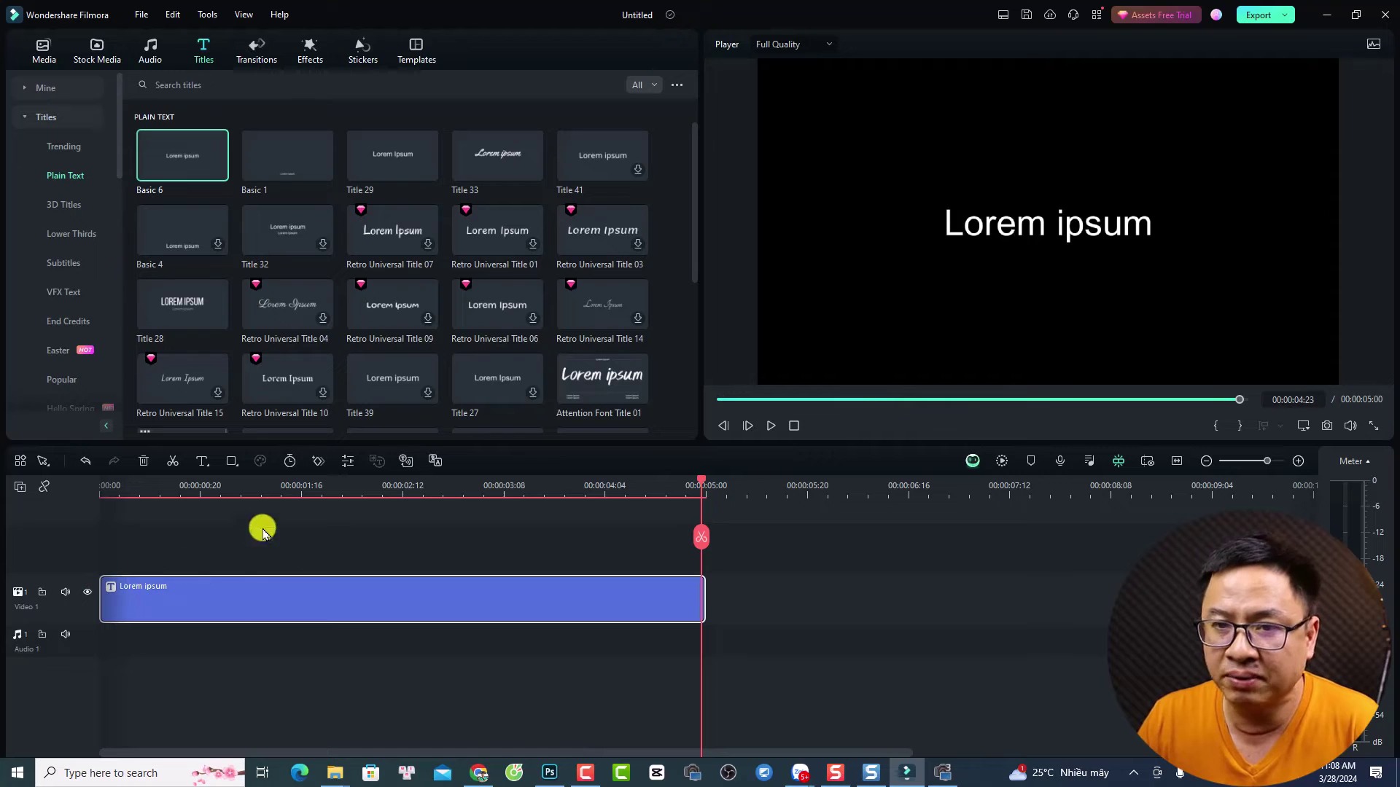
click(160, 499)
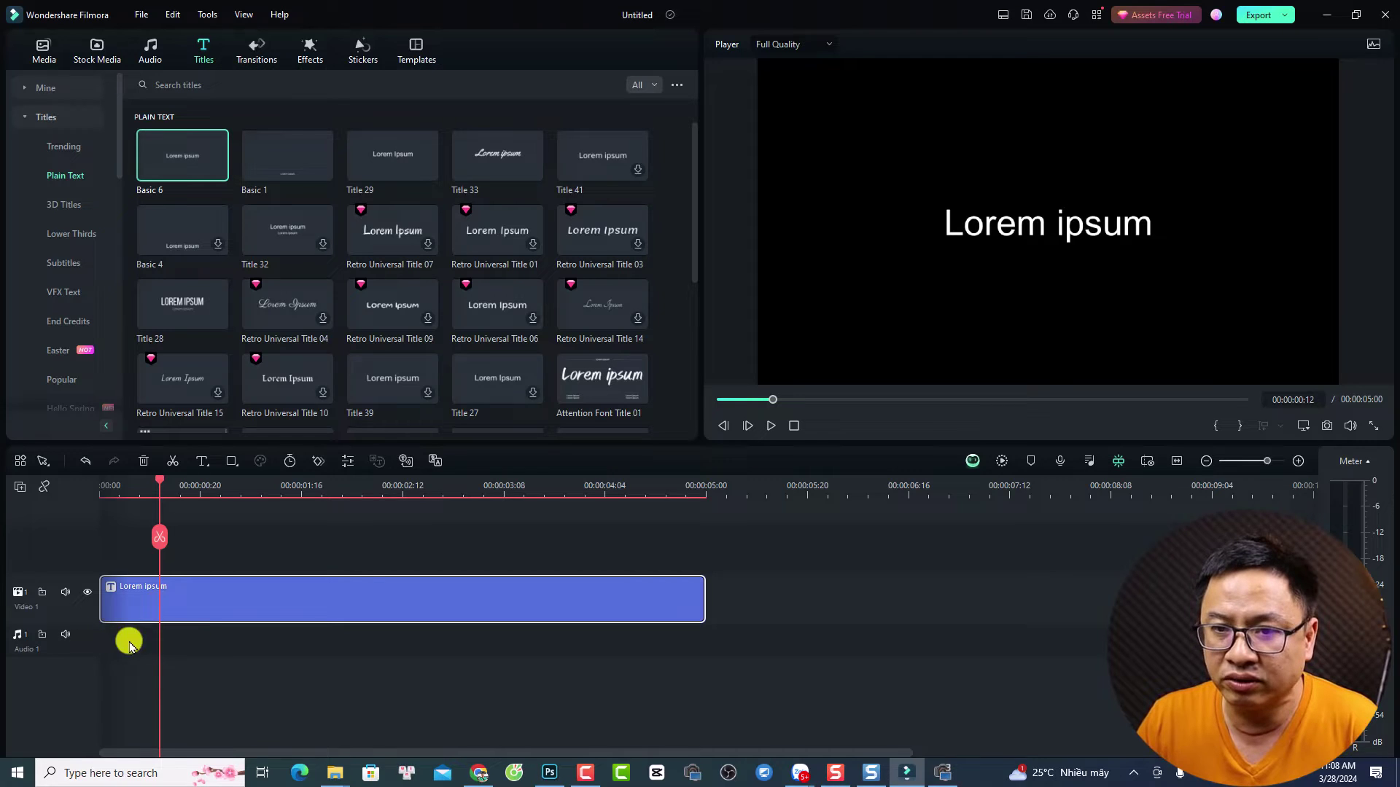
Step: With the playhead at the clip start, select the 'Lorem ipsum' title text for editing
click(115, 490)
double_click(1024, 225)
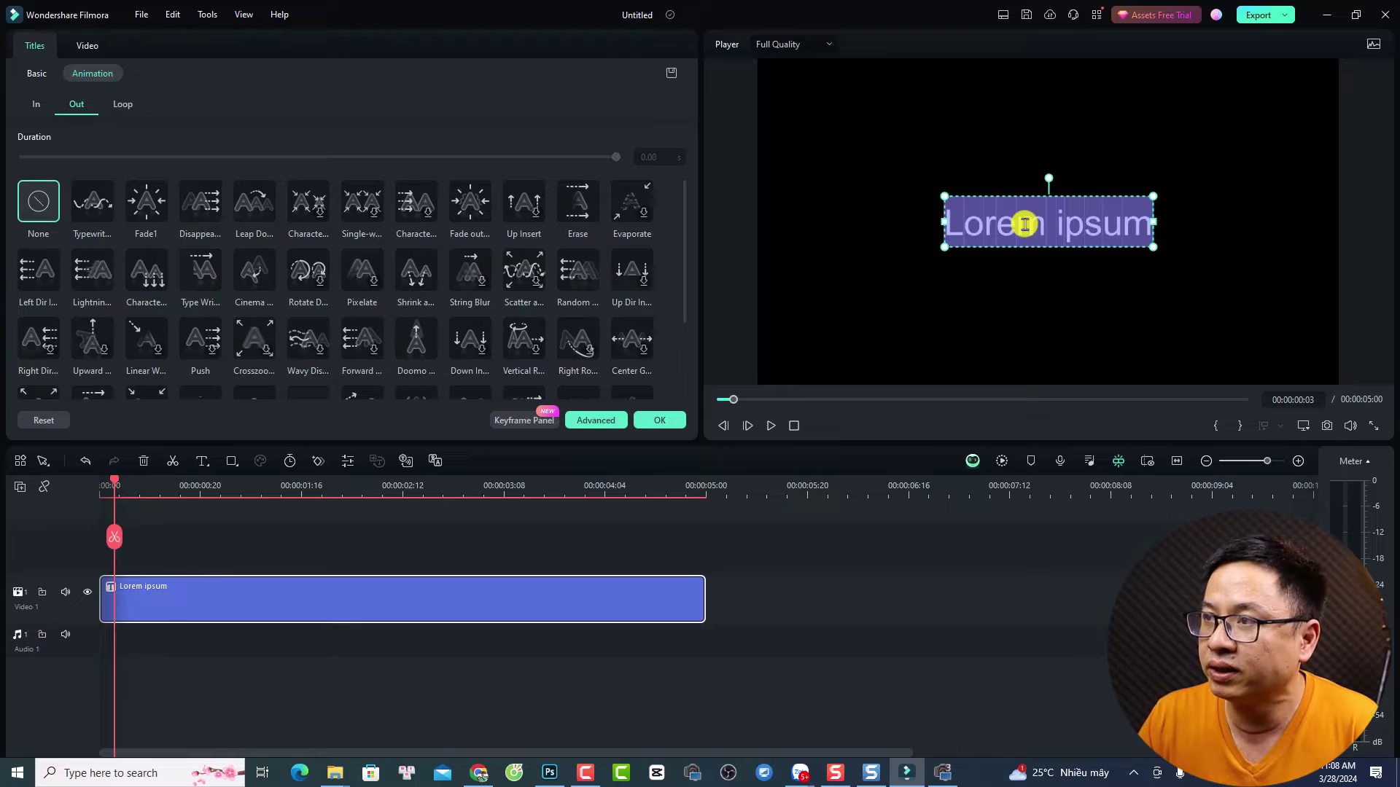
text(Ple)
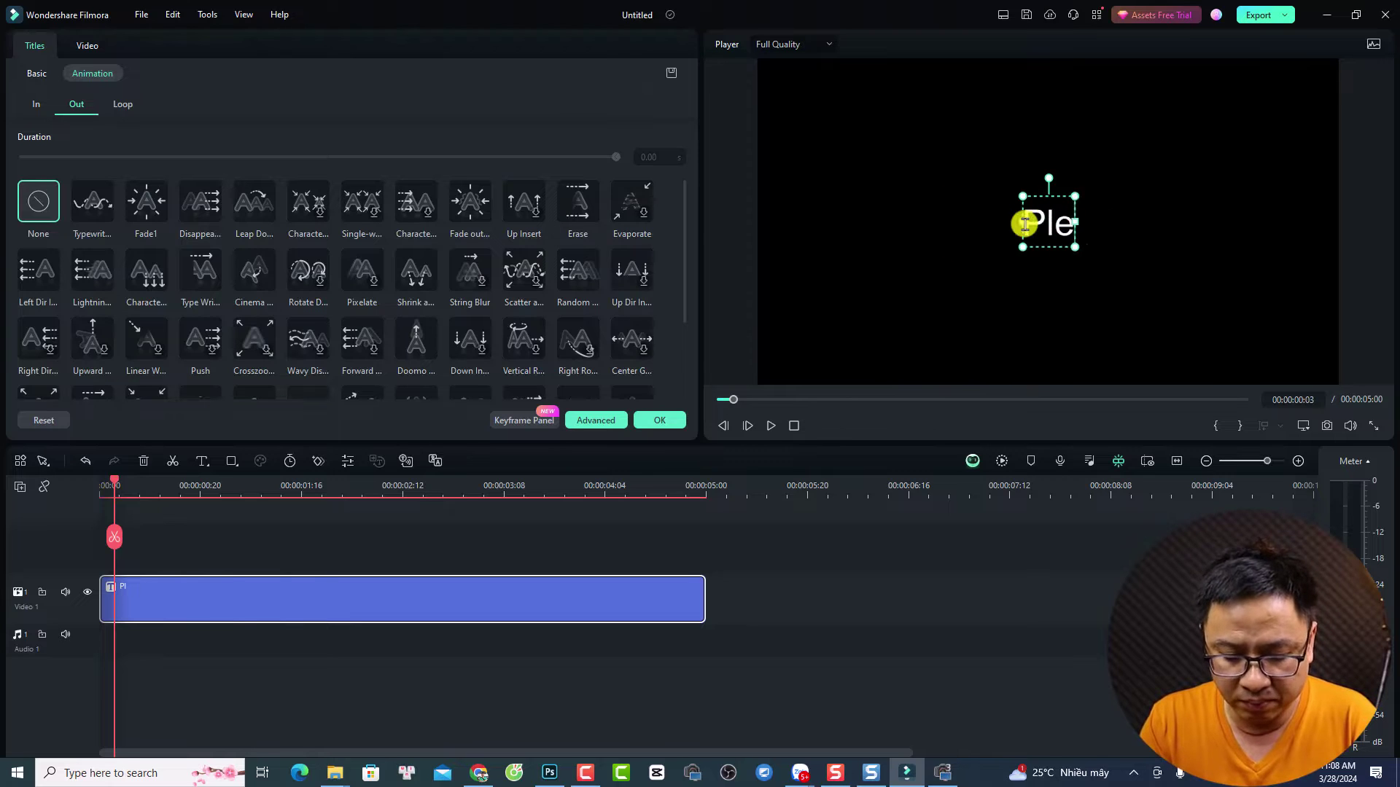
text(ase Subscr)
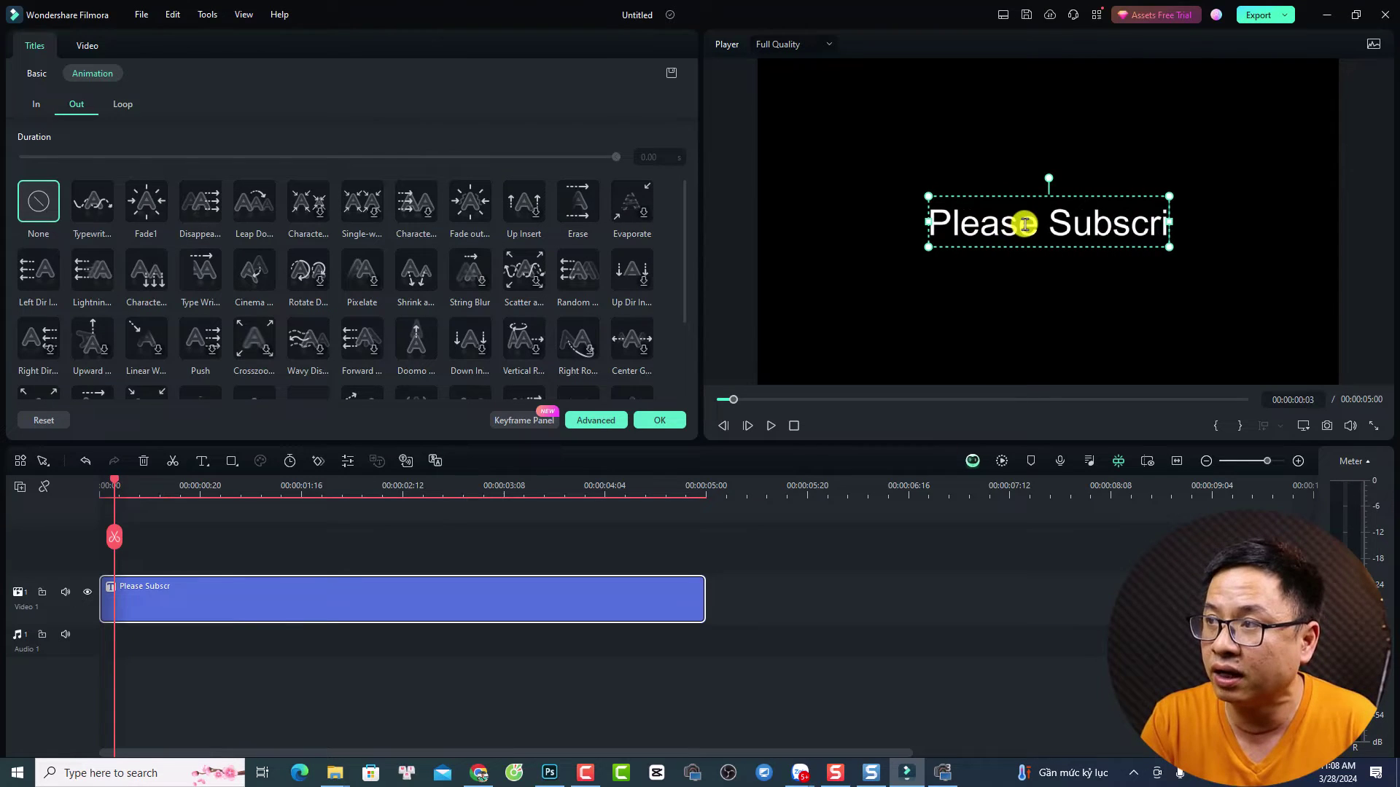
text(ibe to my ch)
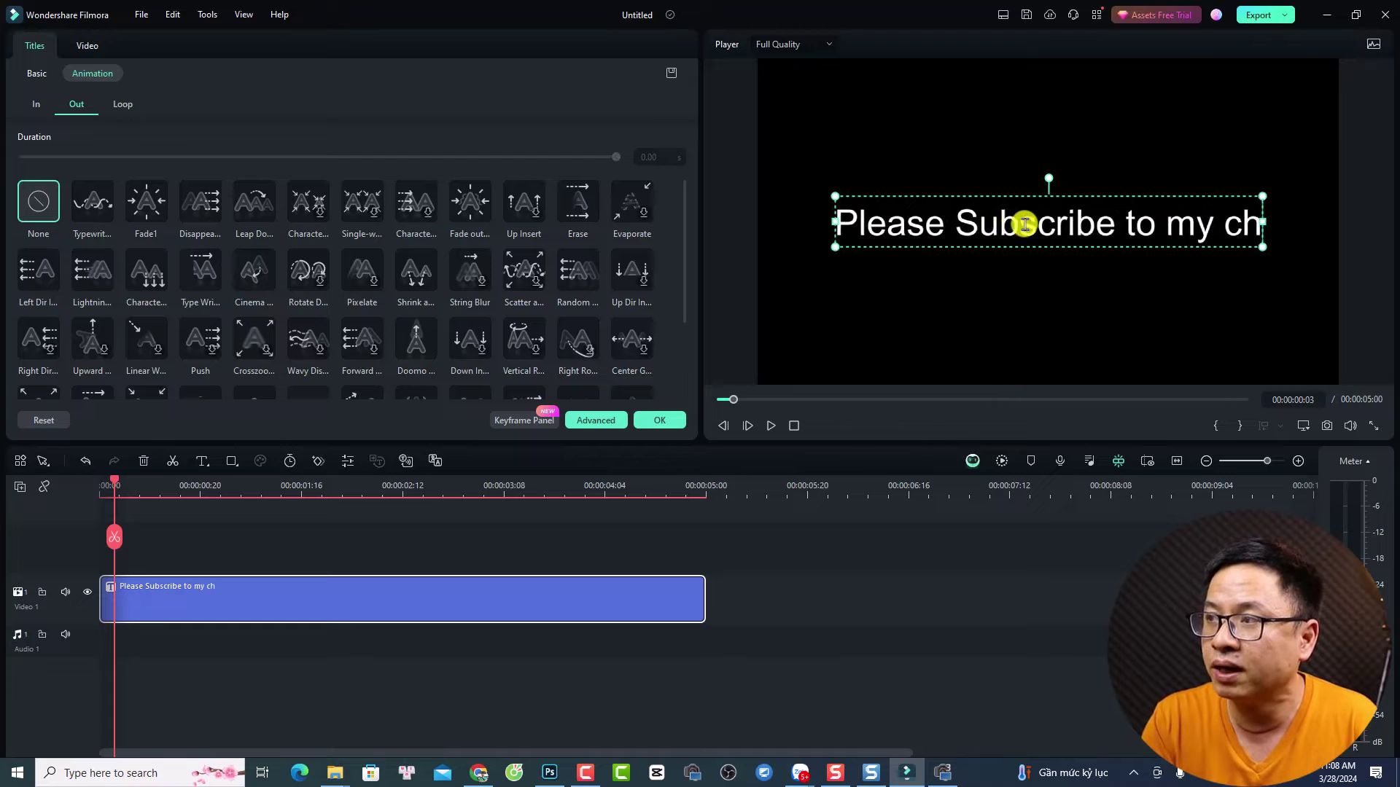
text(annel!)
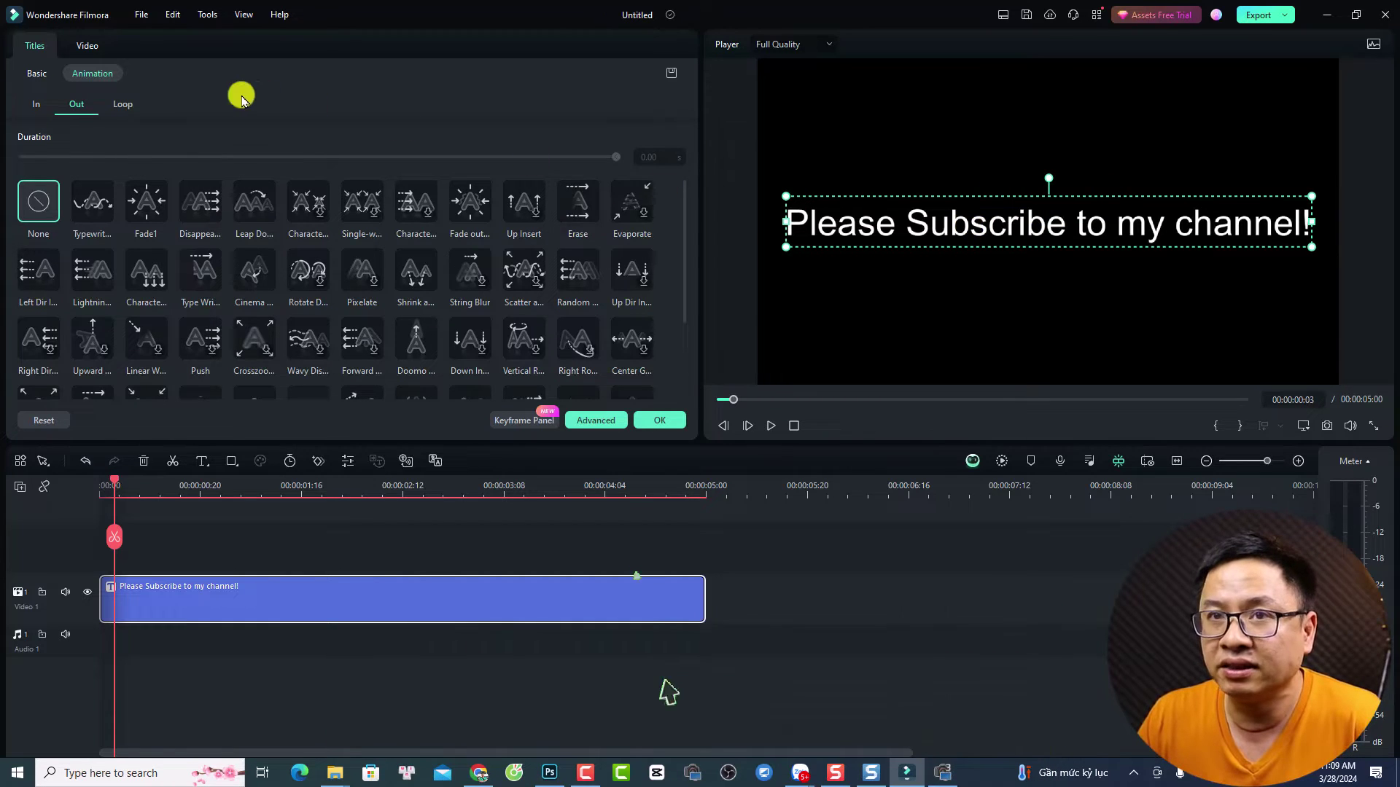
Step: Set the title's font to Arial Rounded MT Bold at size 44
click(34, 75)
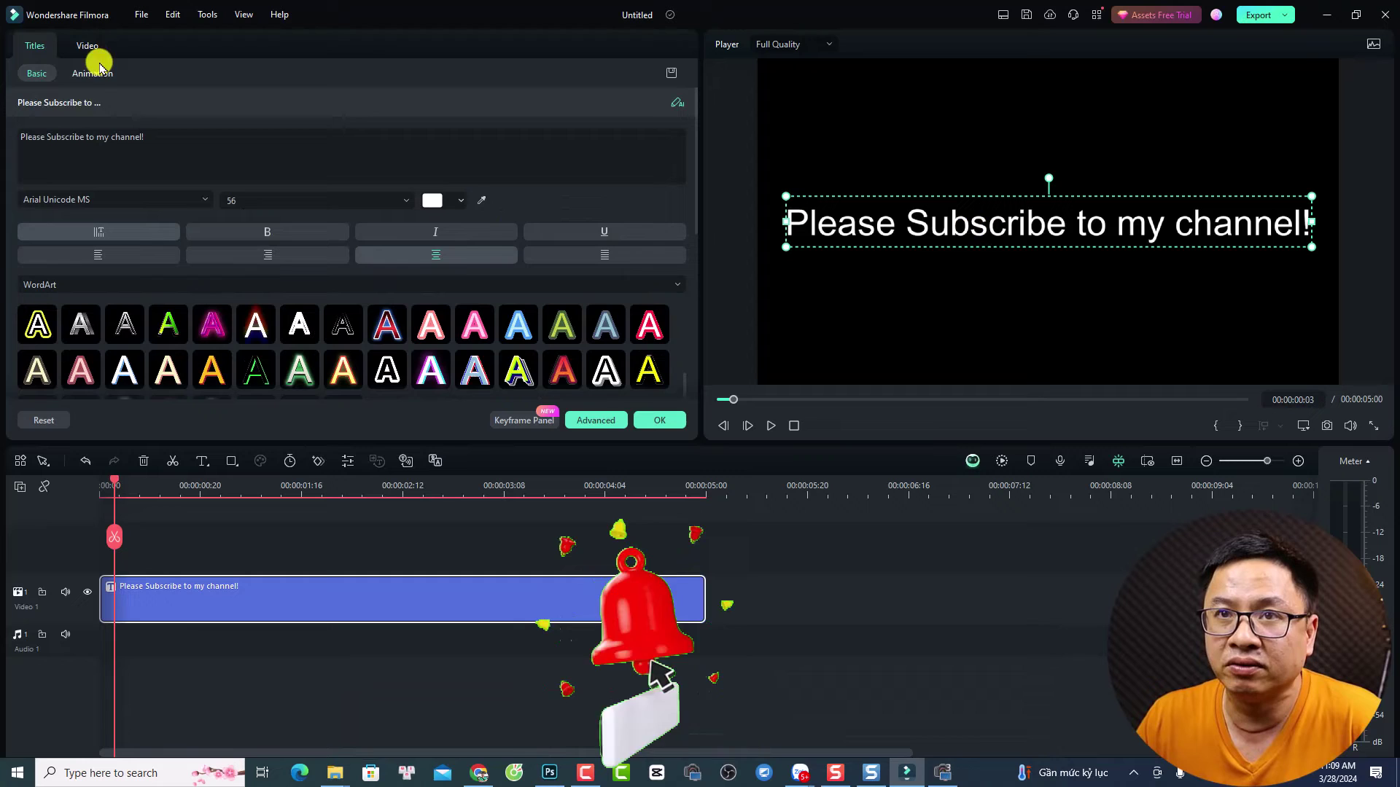
click(100, 200)
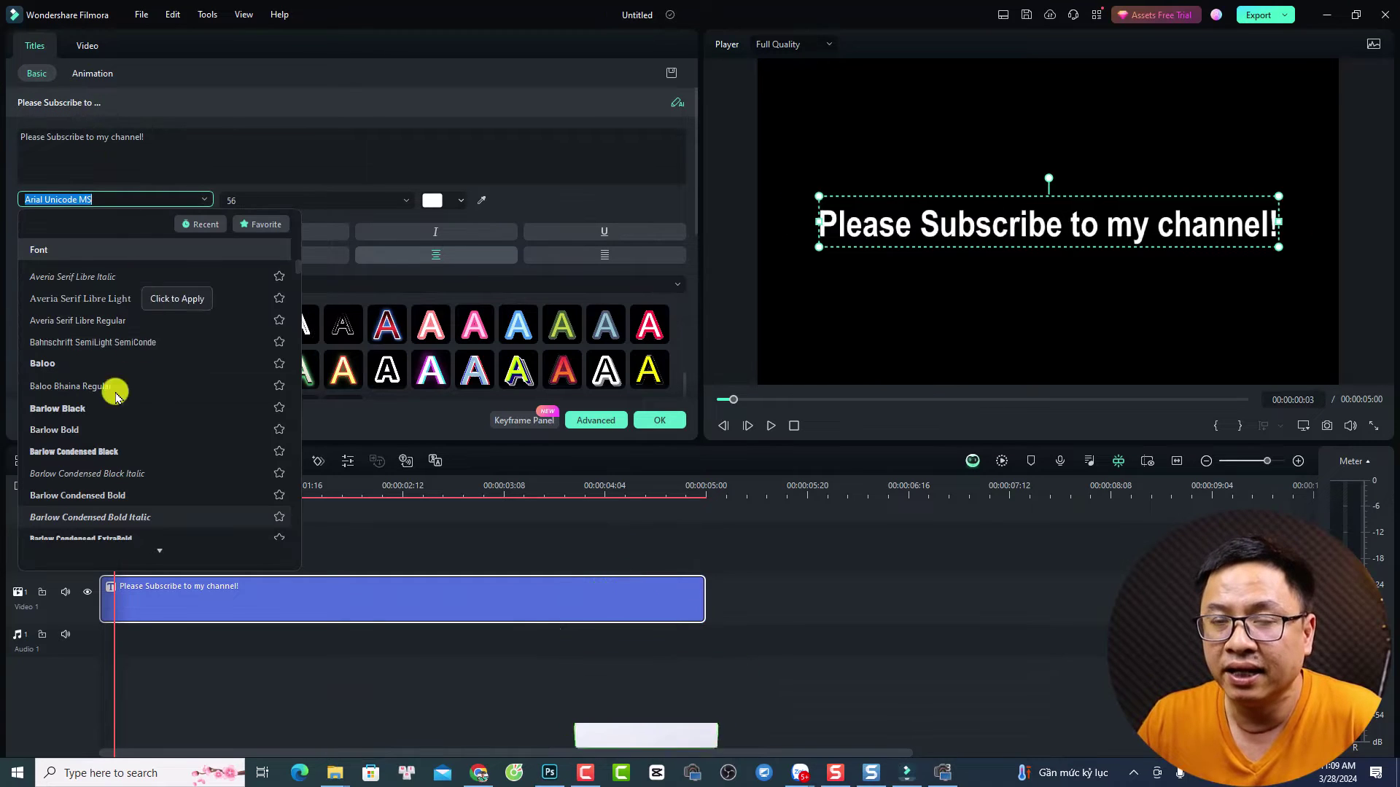
scroll(117, 417, up, 3)
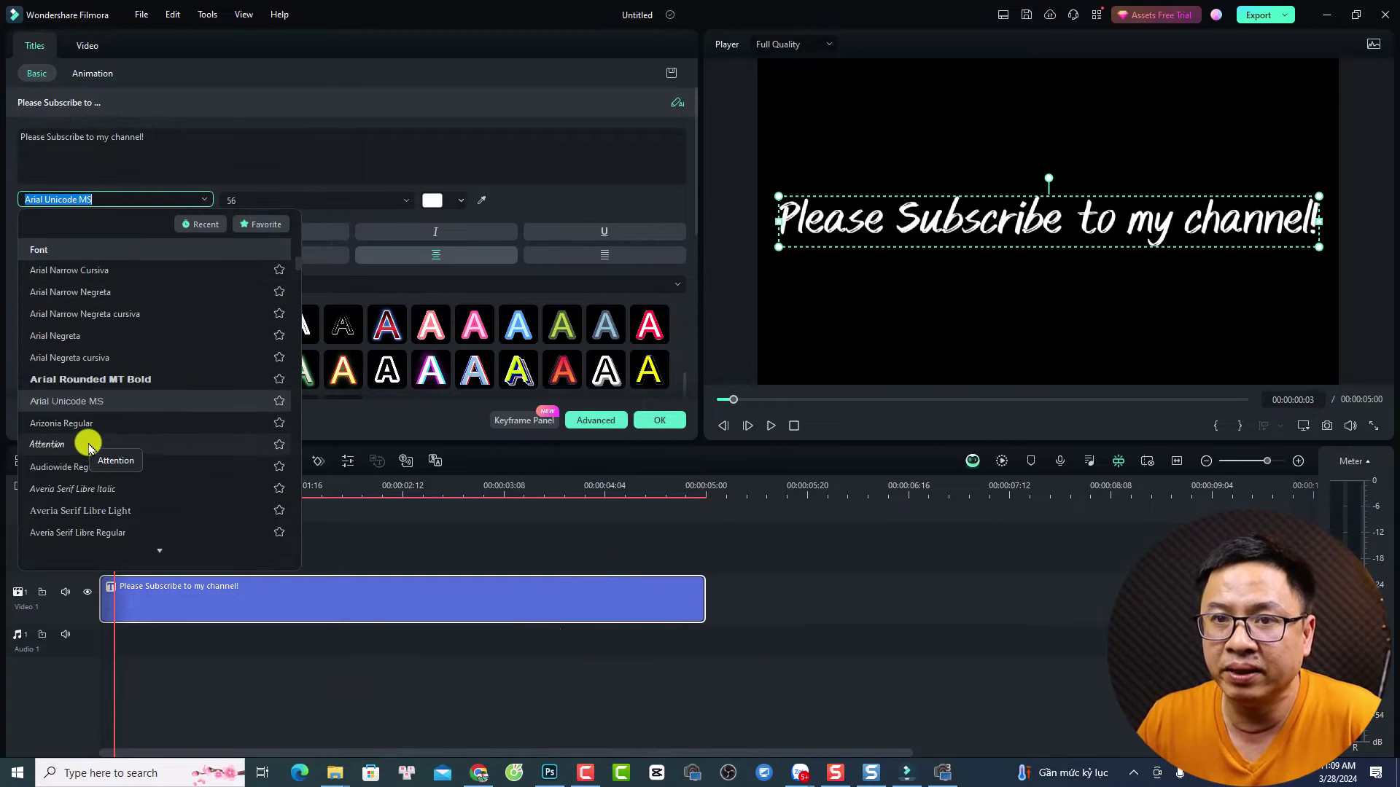
click(80, 379)
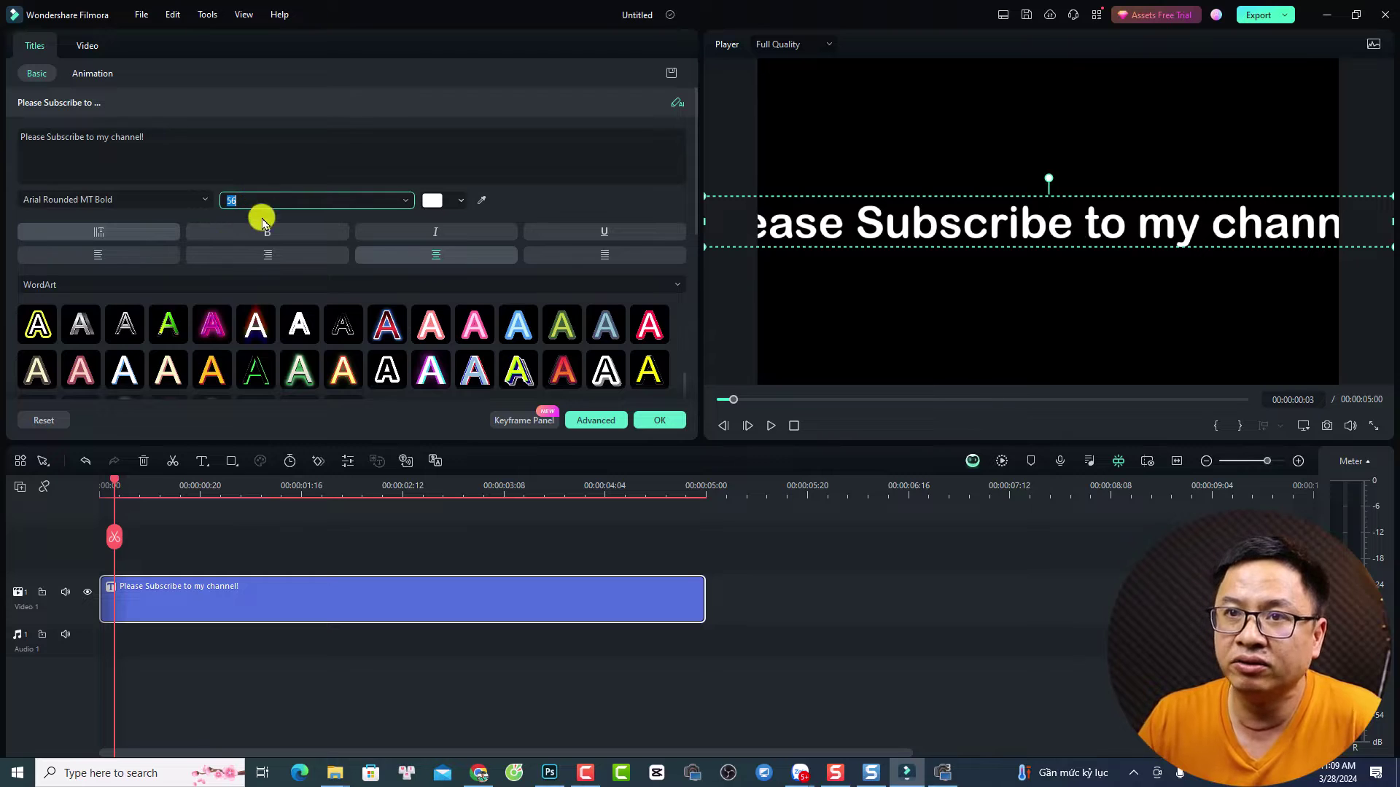
text(44)
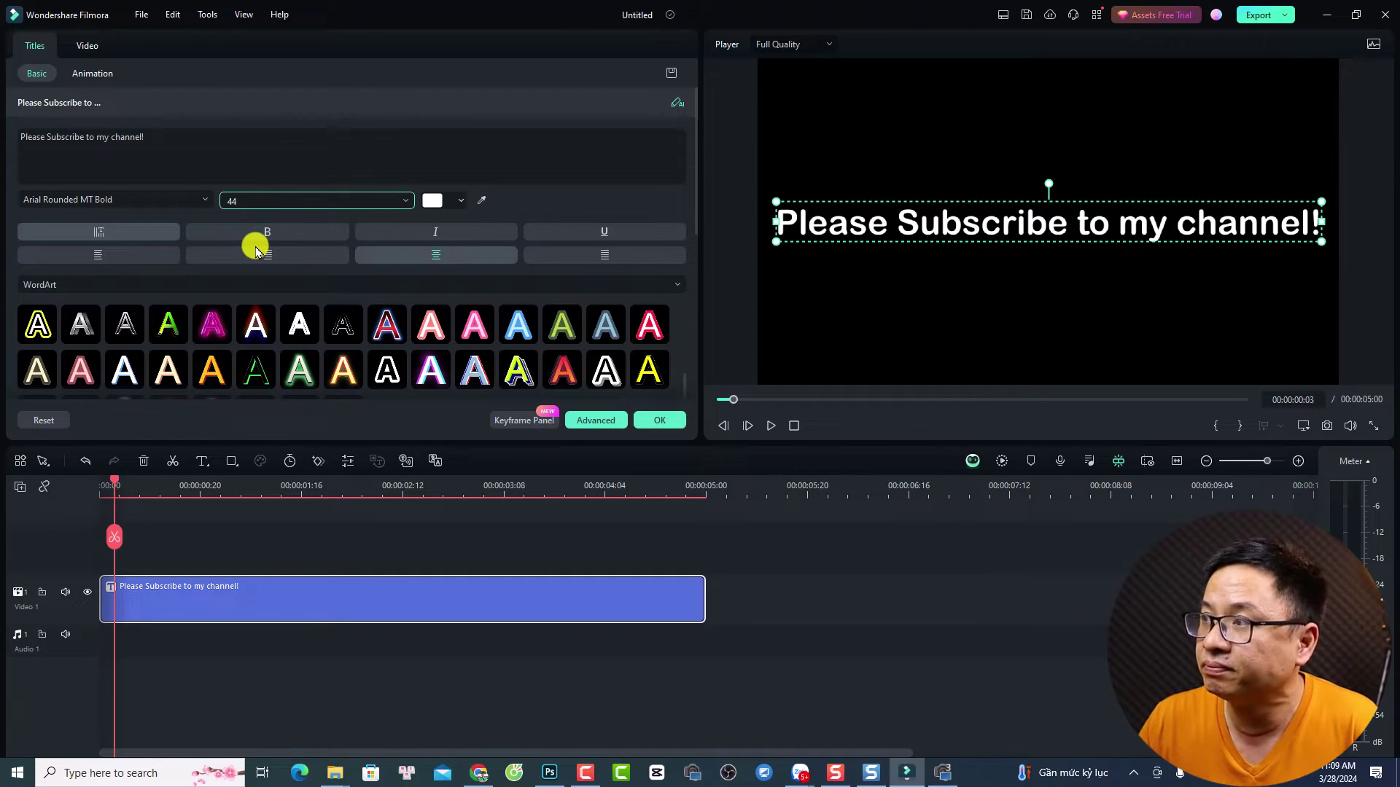
Step: Apply the white, black-outlined style from the WordArt style set
click(119, 285)
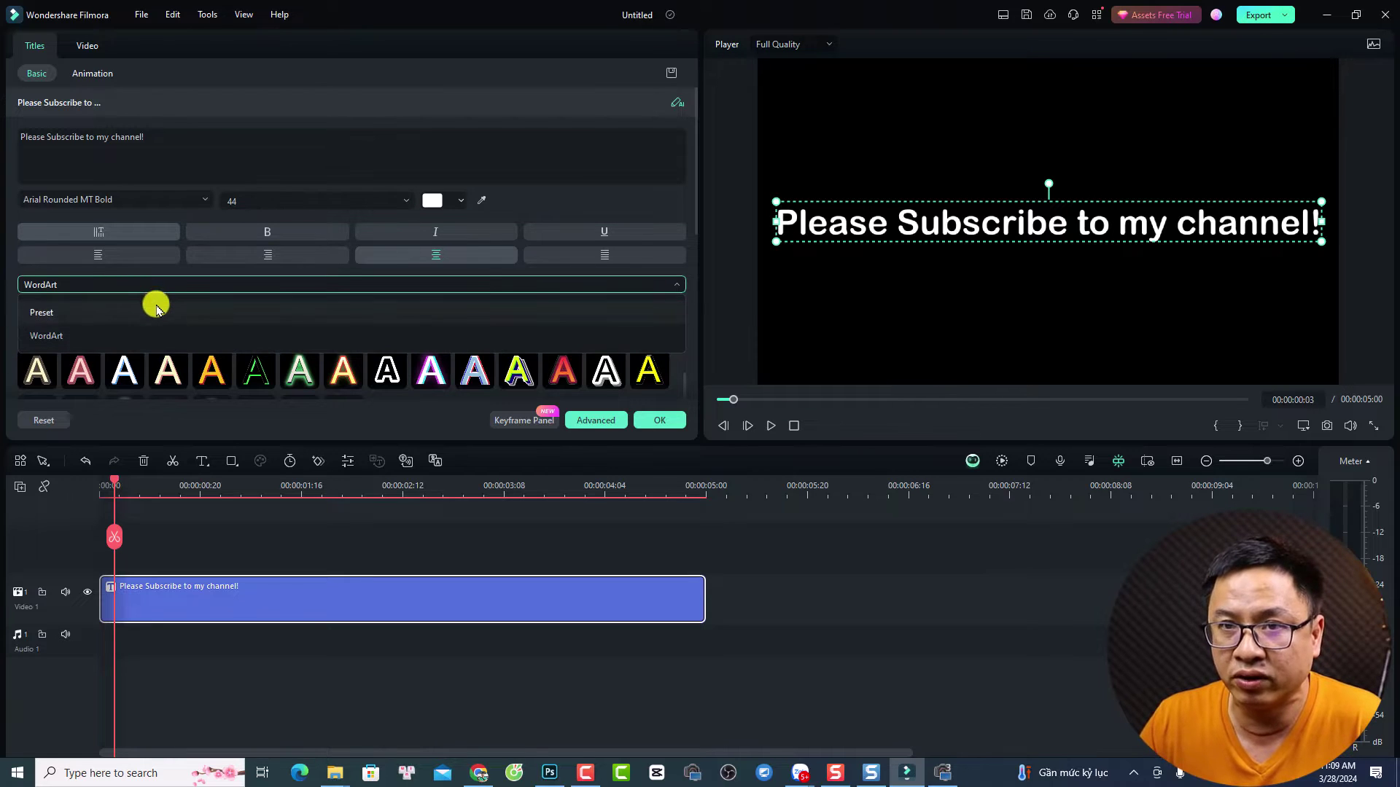
click(80, 336)
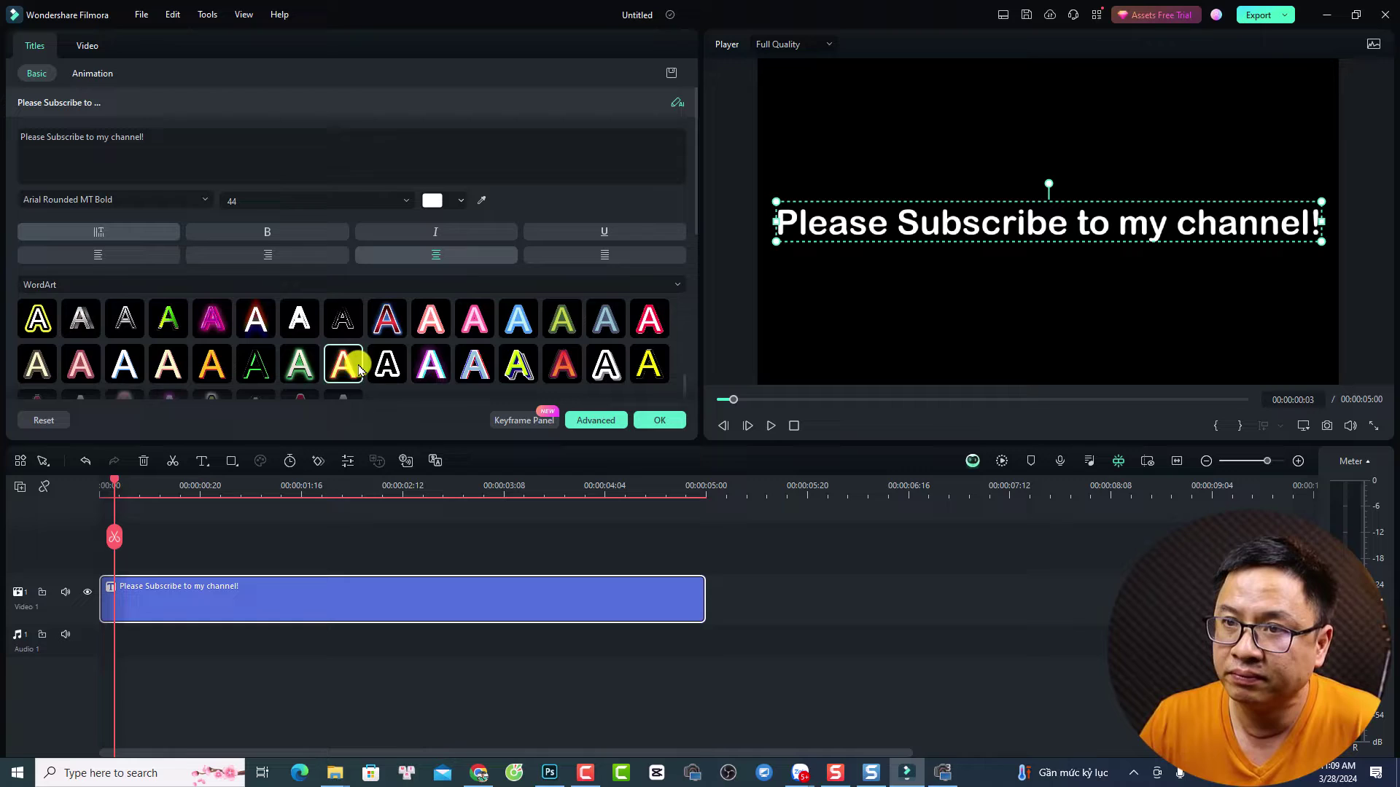
click(383, 368)
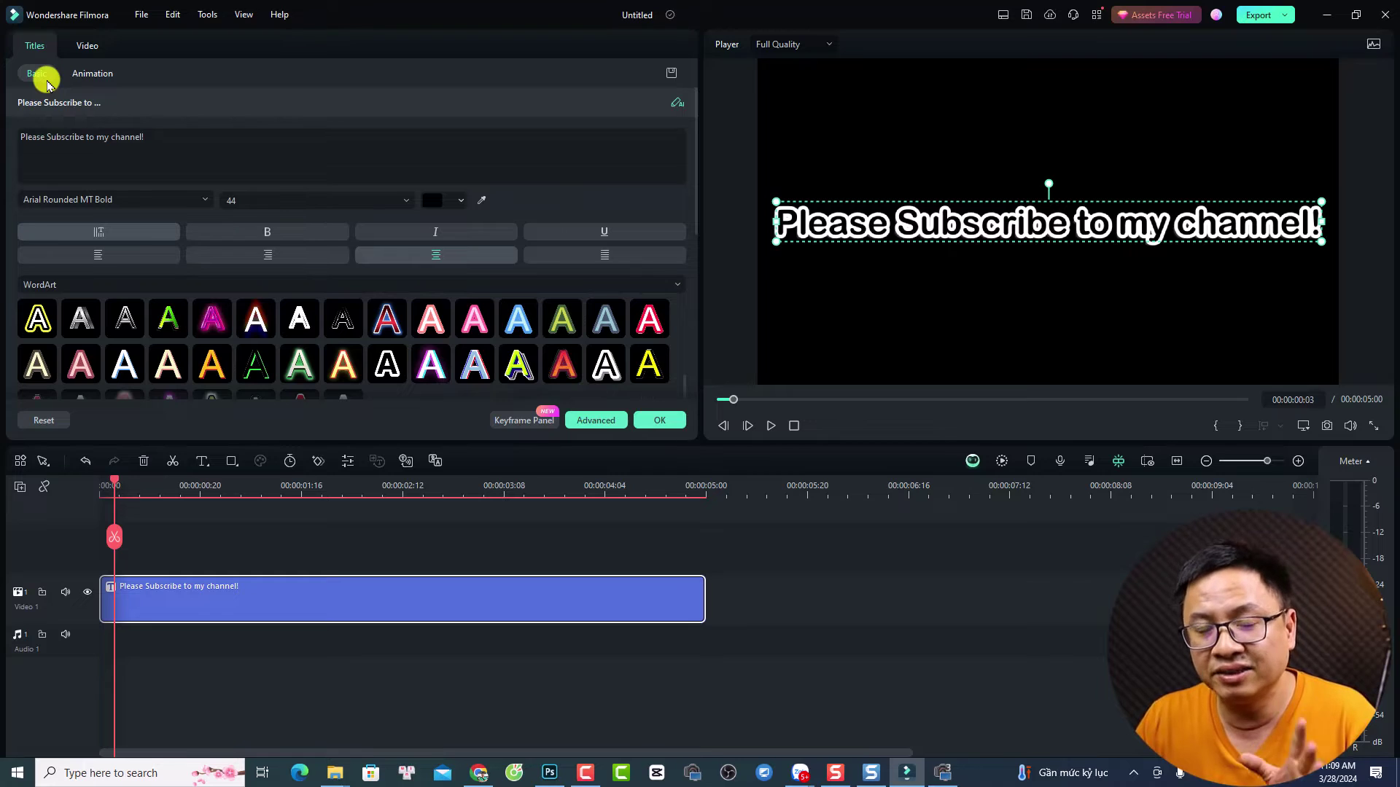
Step: Show the title's Preset Animation list under Video > Animation
click(86, 45)
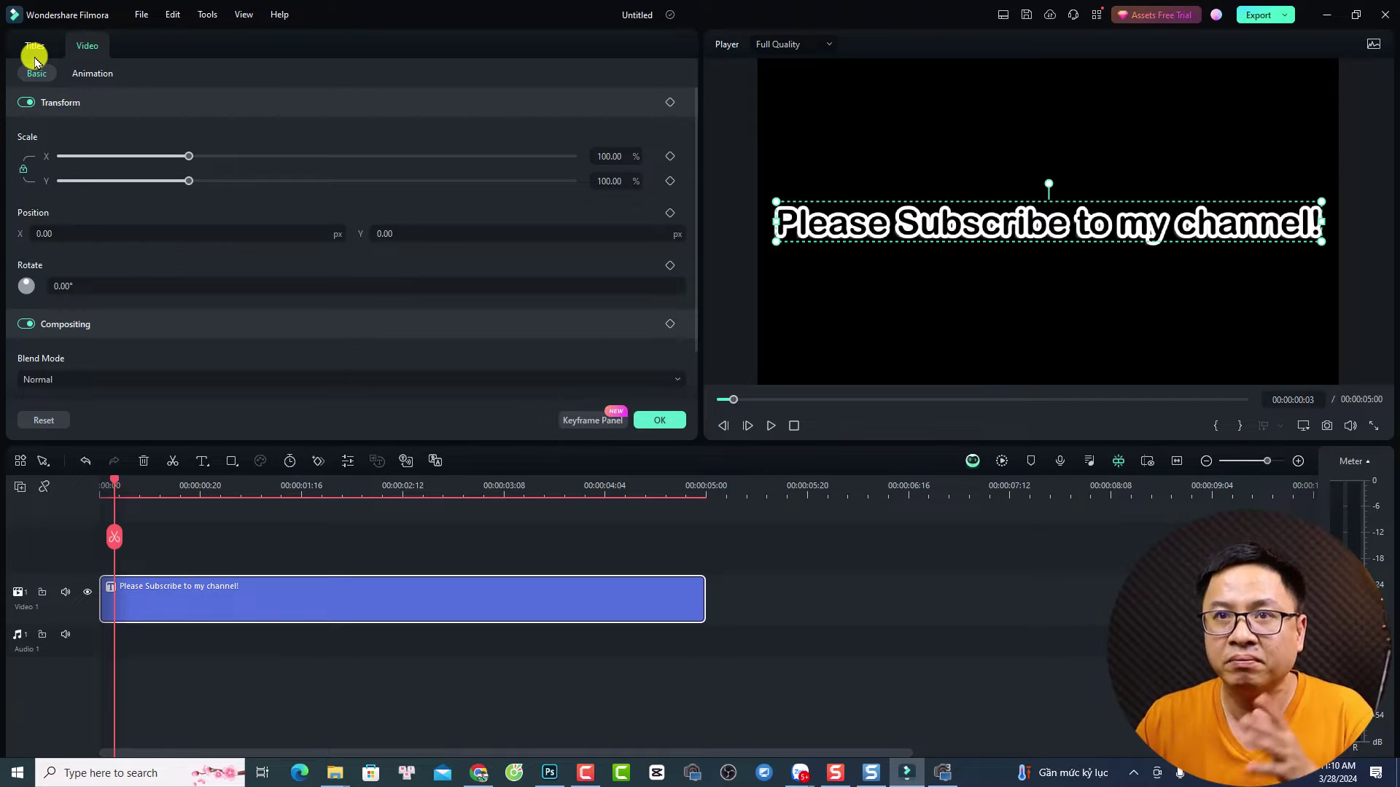
click(92, 73)
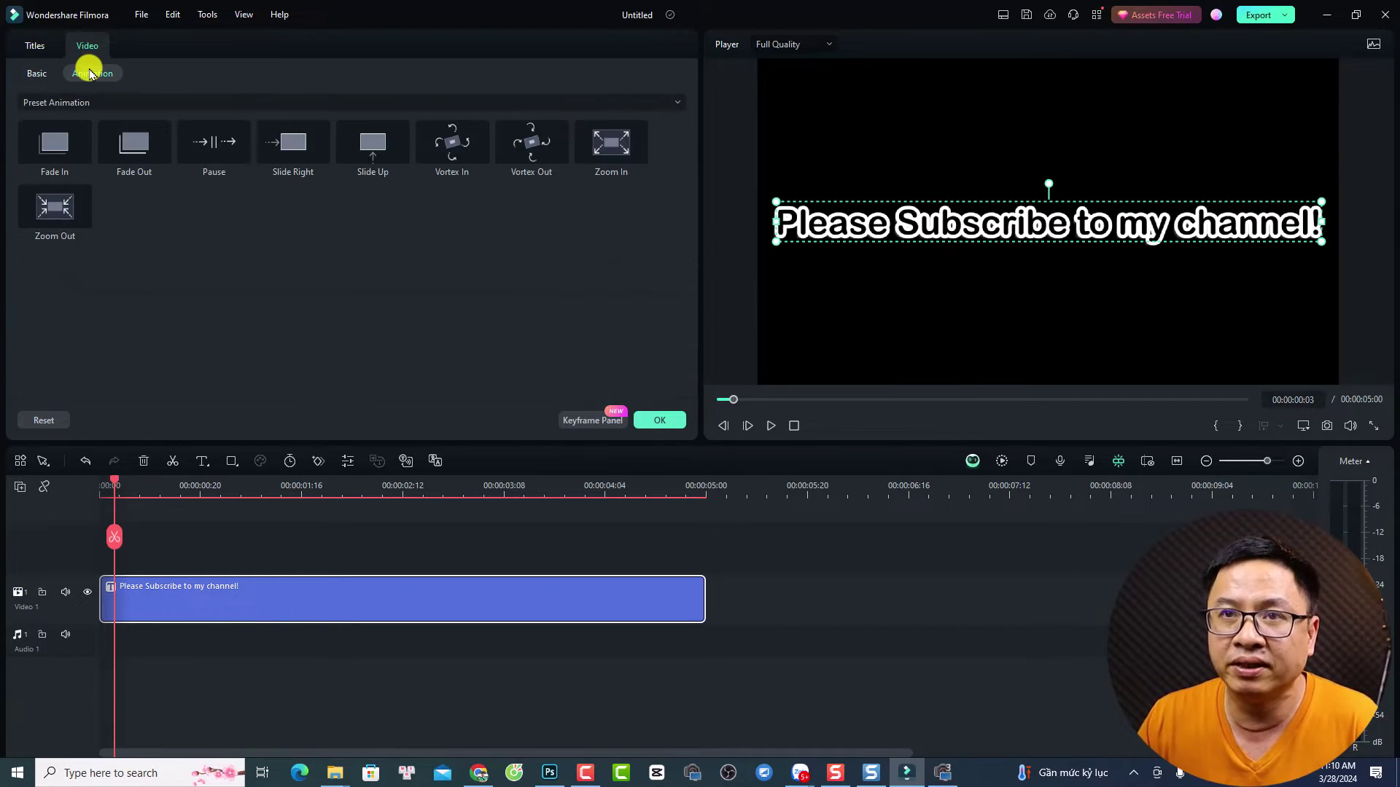
click(72, 103)
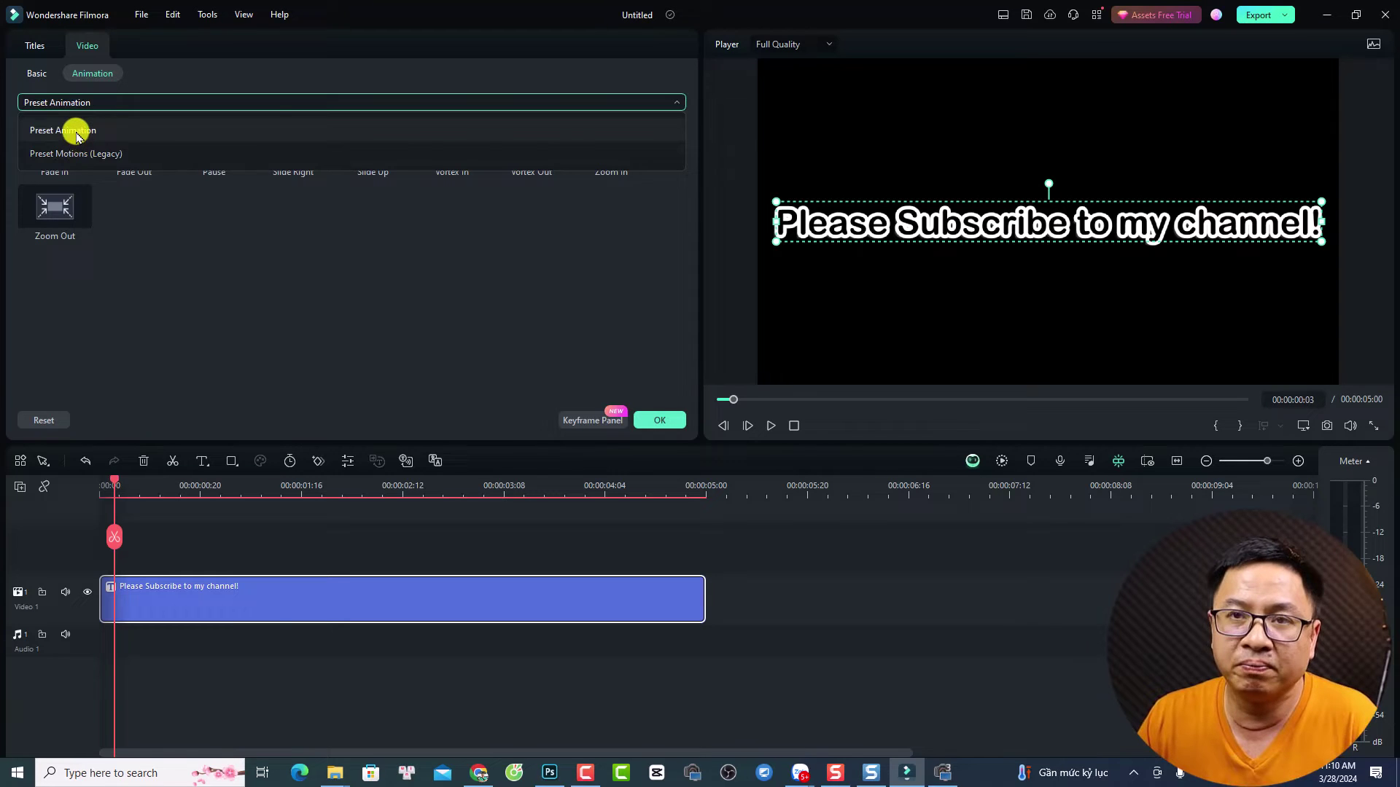
click(77, 137)
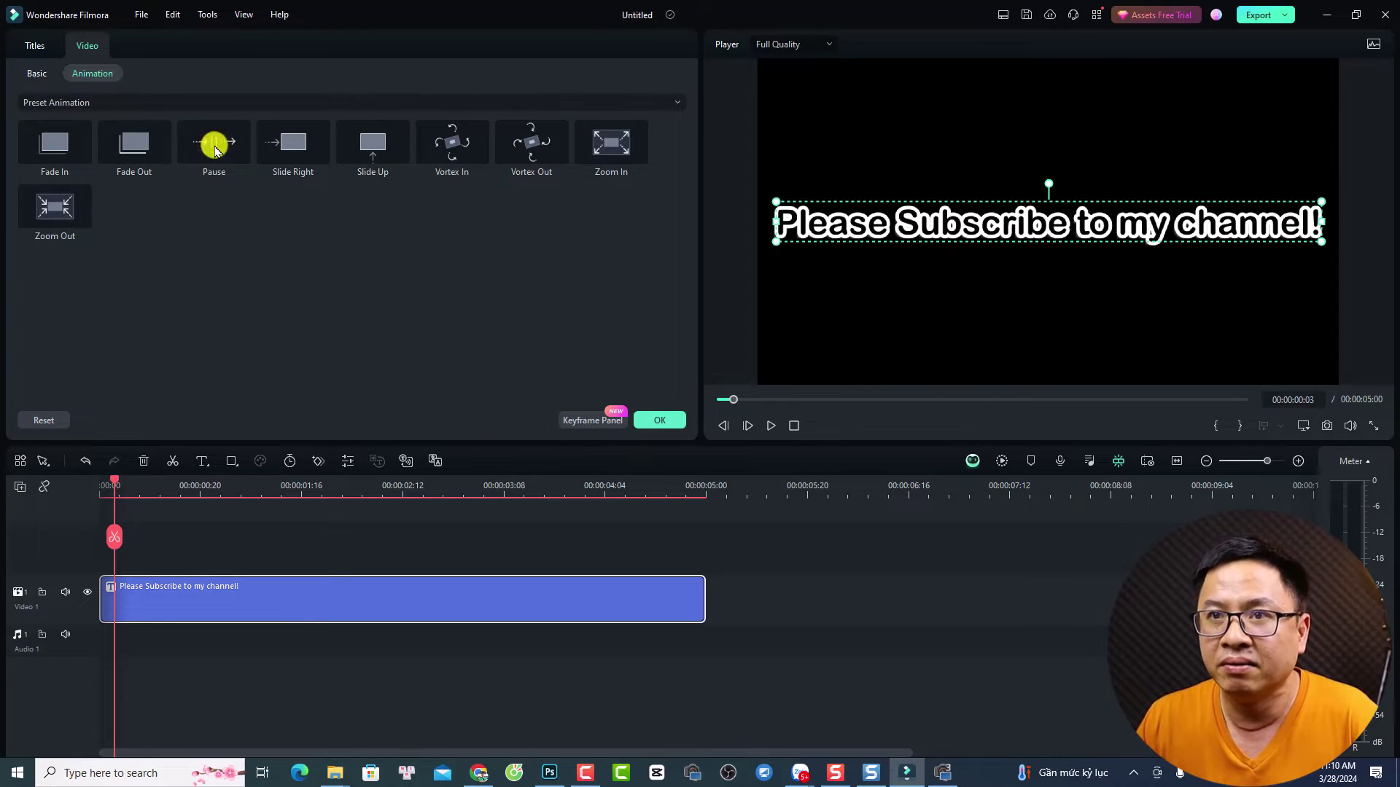
mouse_move(215, 145)
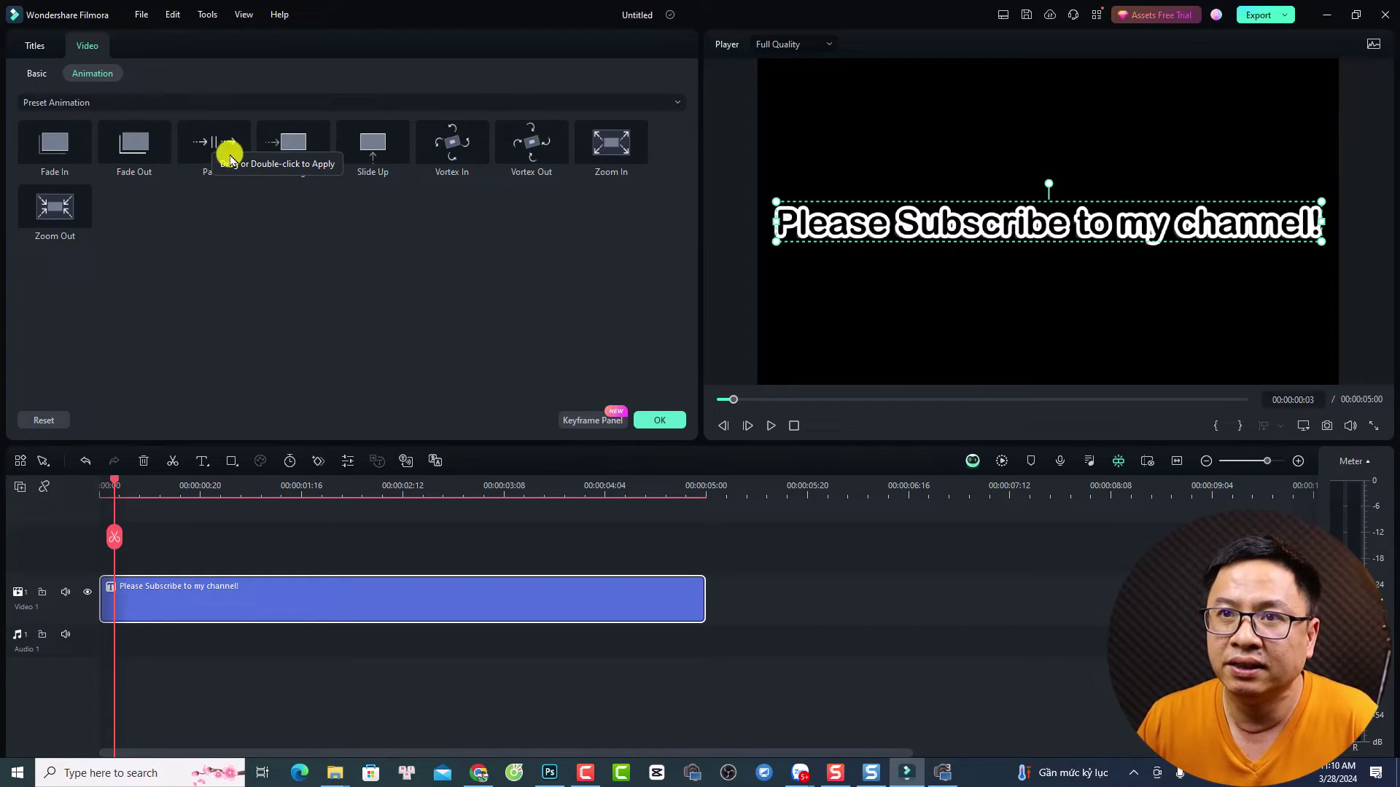
Step: Apply the Pause preset animation to the title and preview it from the start
click(226, 149)
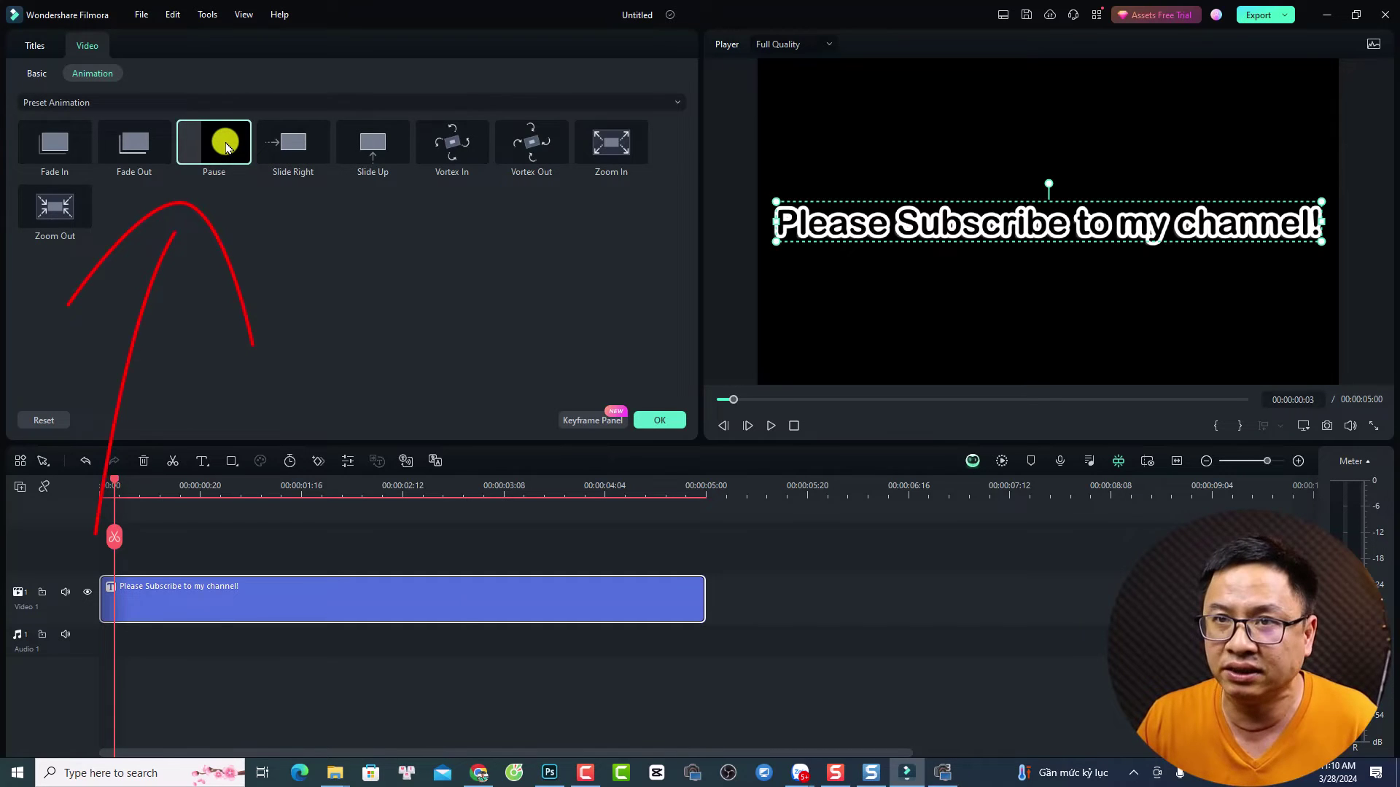
double_click(226, 142)
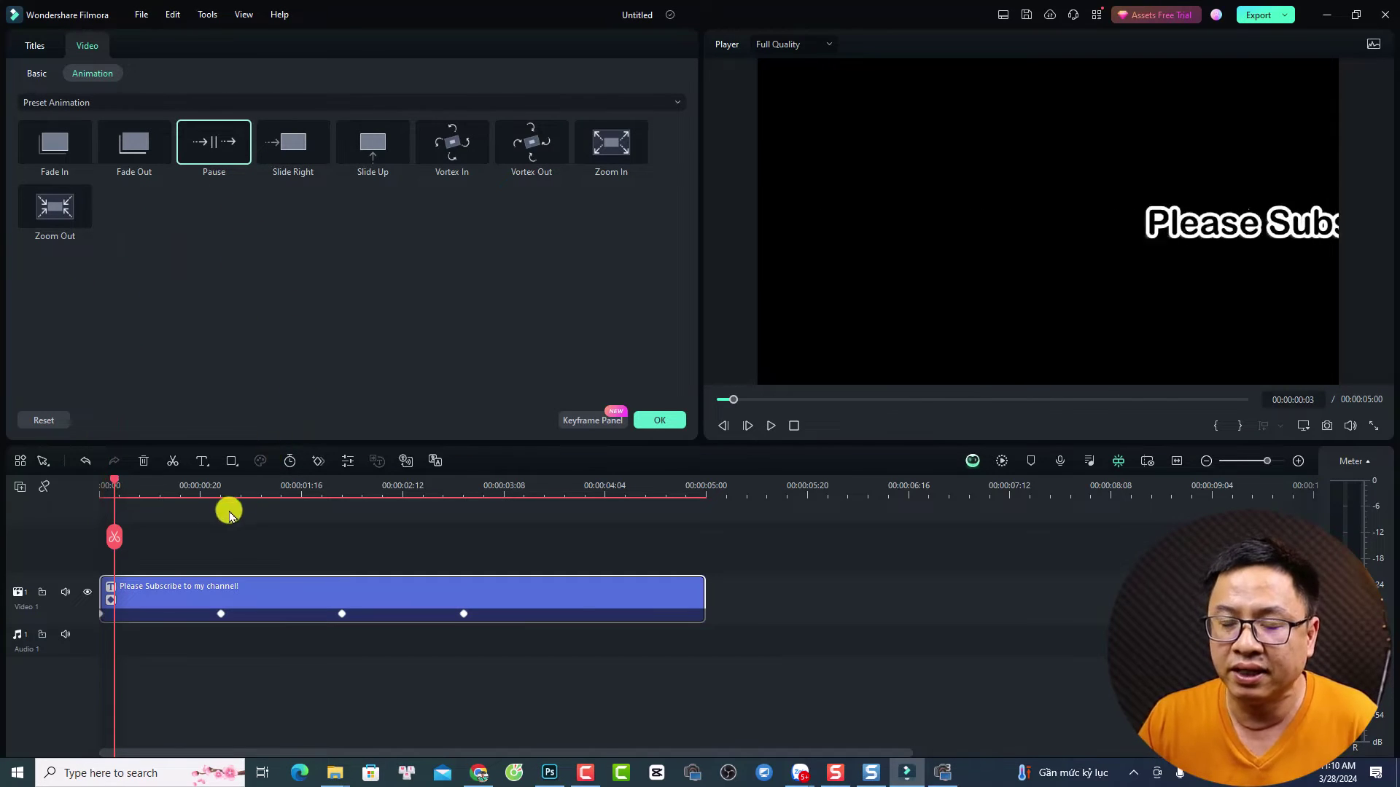
scroll(157, 598, up, 2)
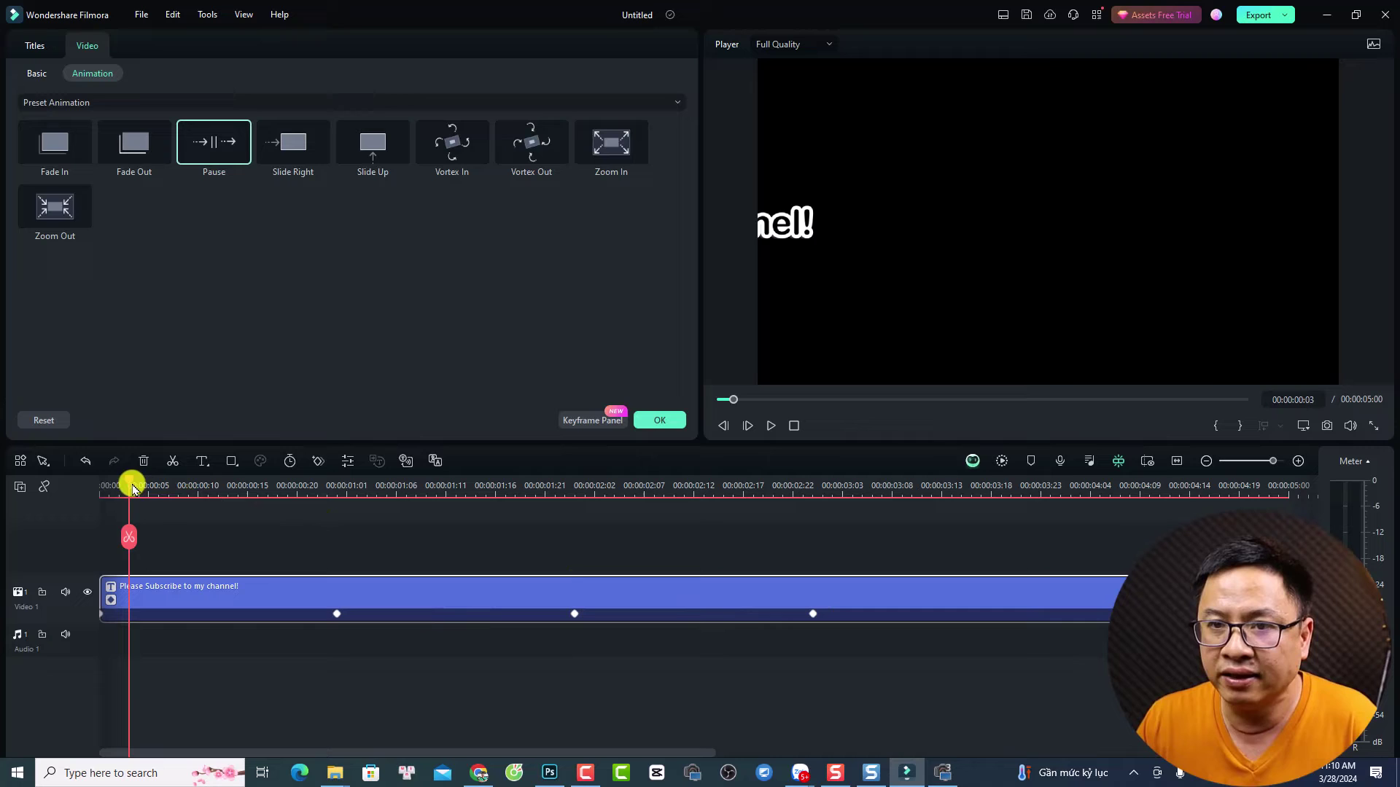
drag(131, 487, 101, 485)
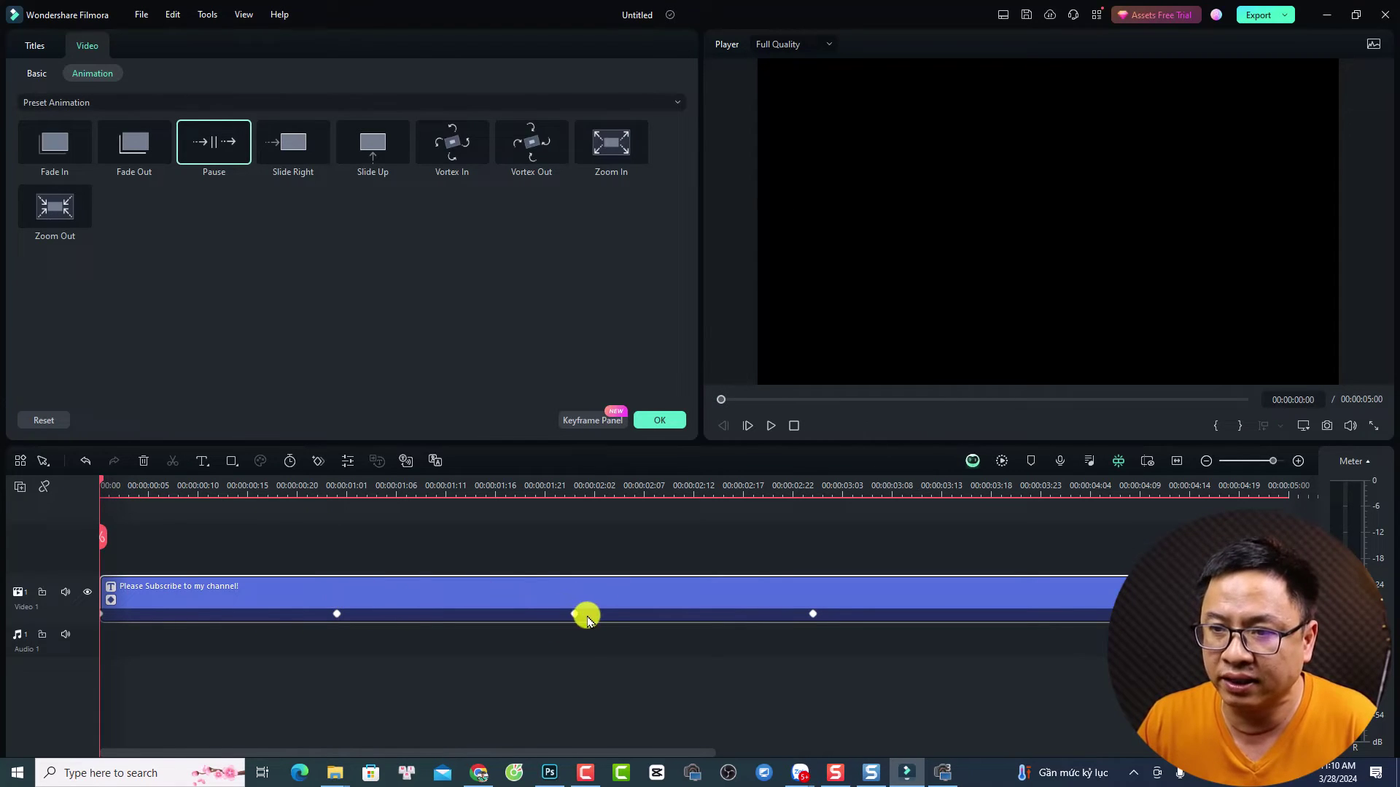
key(space)
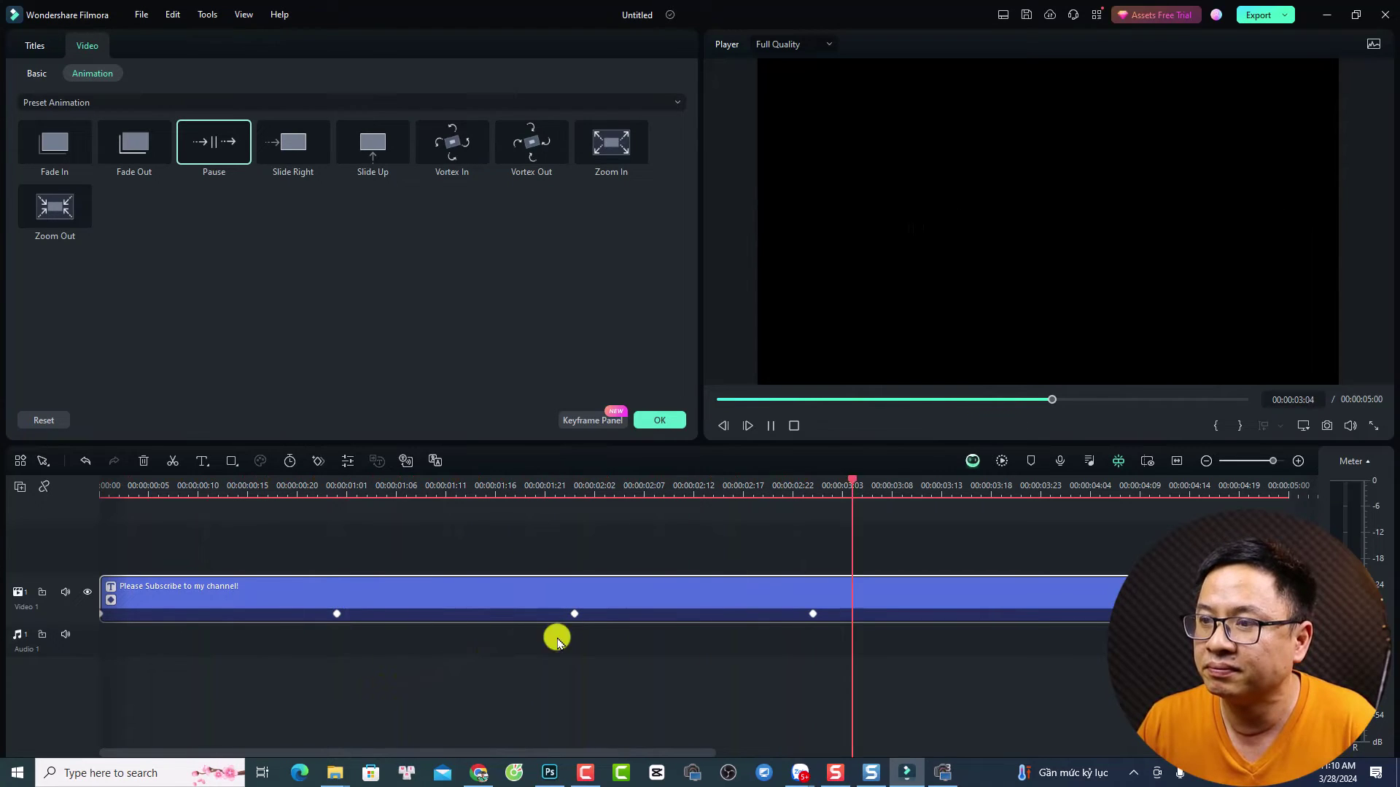
key(space)
Step: Delete the title's keyframes at two seconds and one second
click(819, 491)
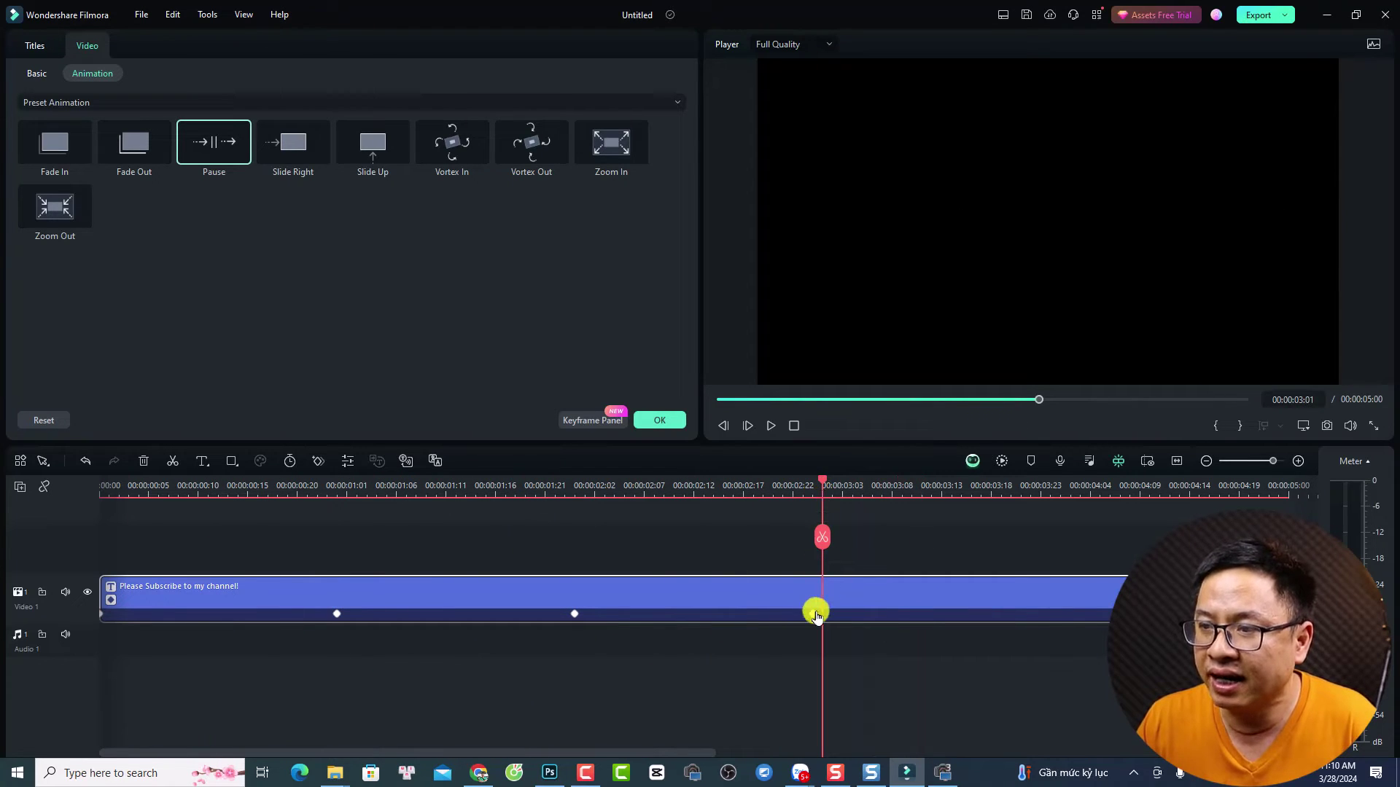
key(Left)
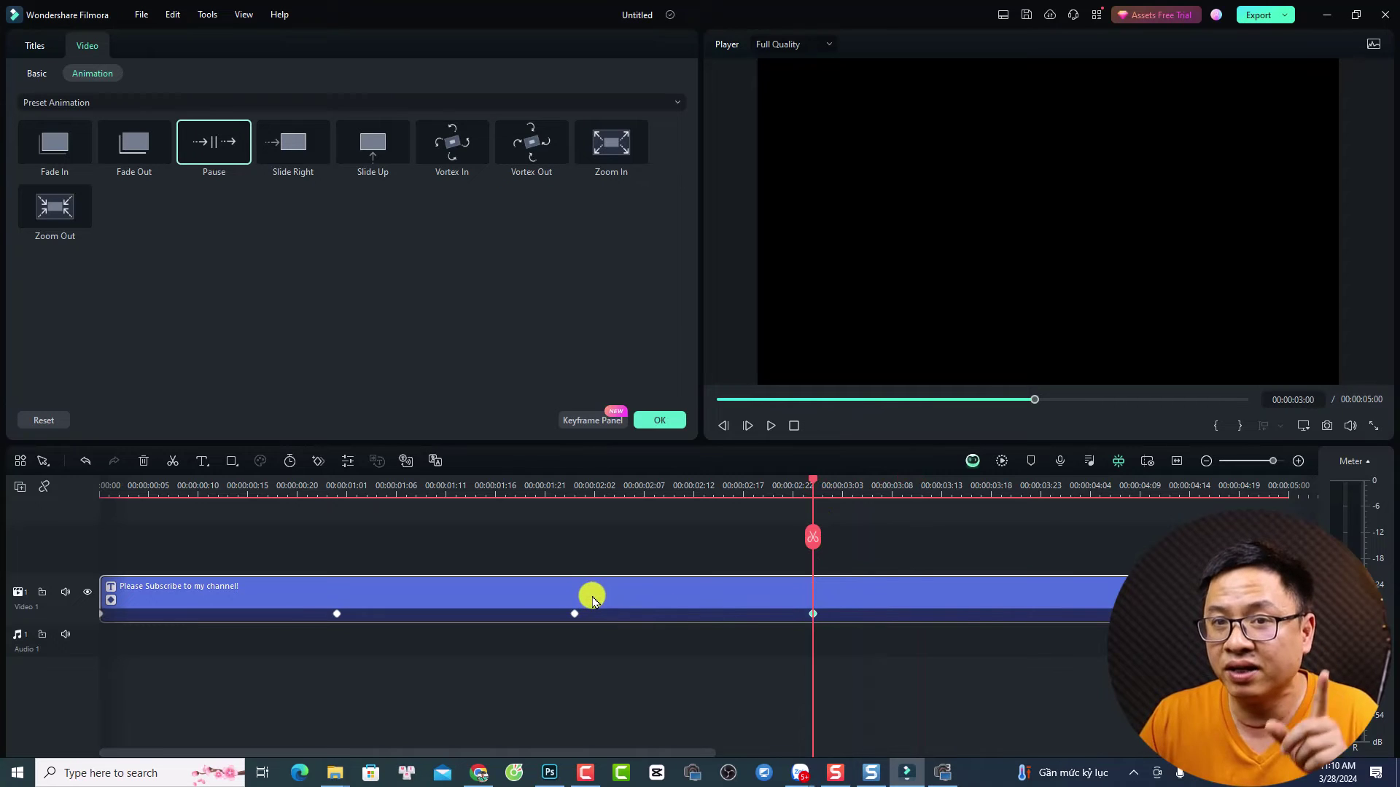
click(575, 614)
key(Delete)
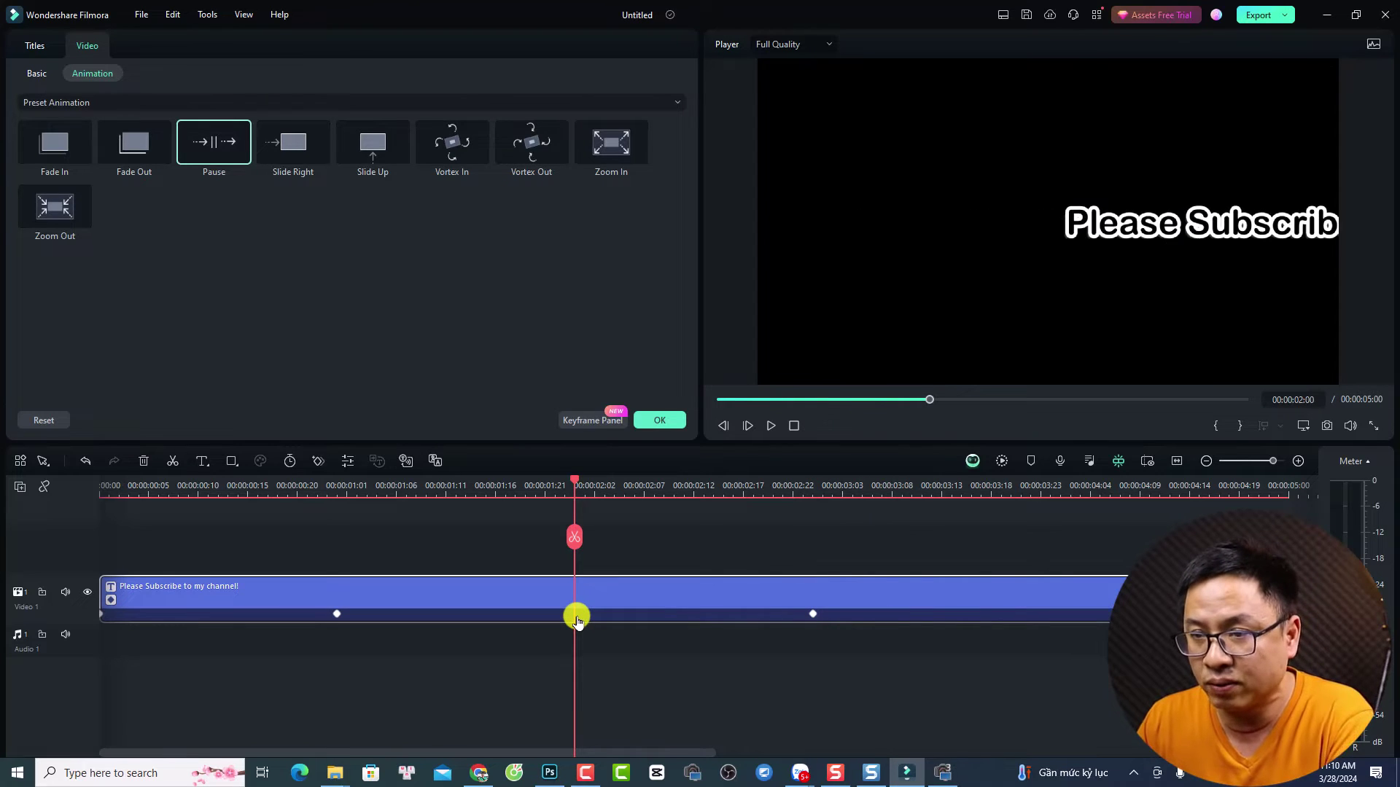
click(336, 616)
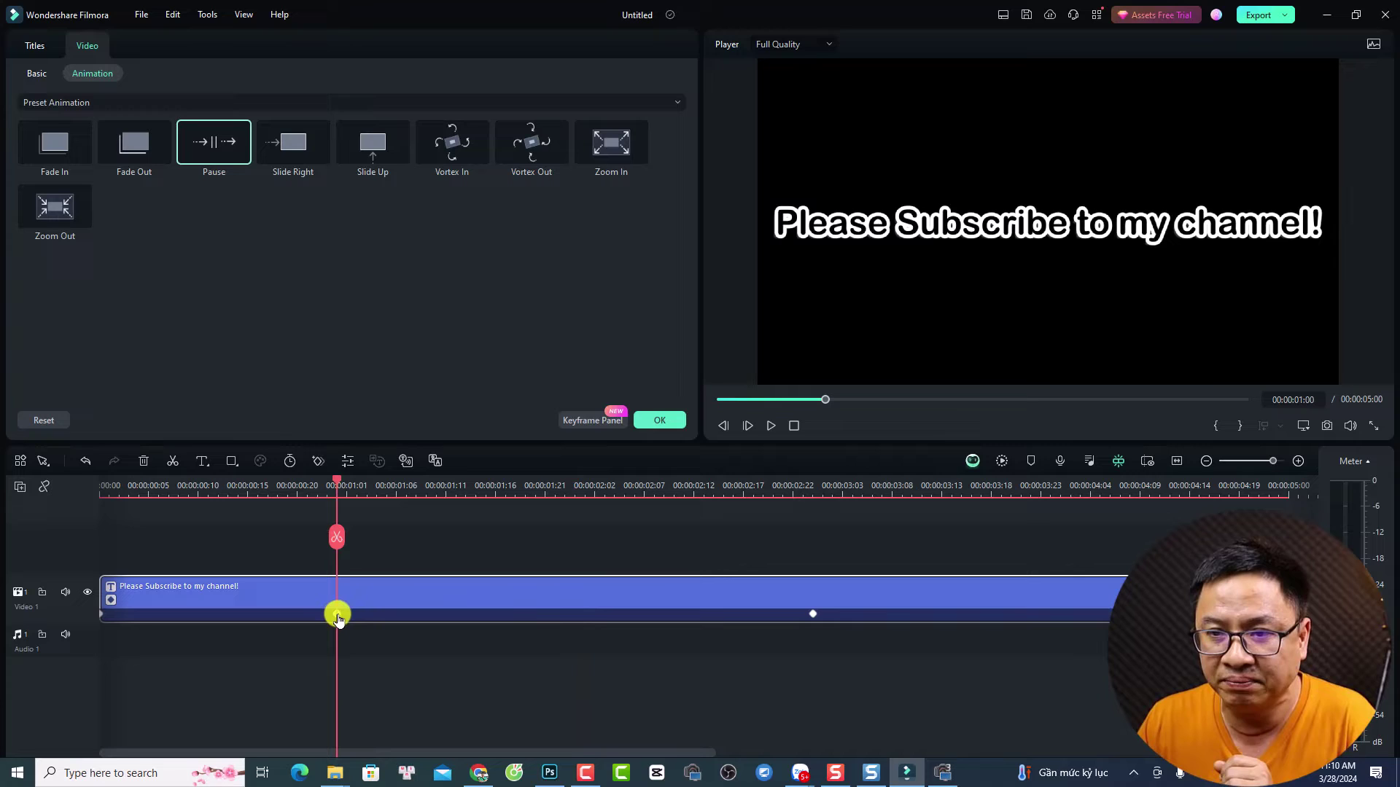
key(Delete)
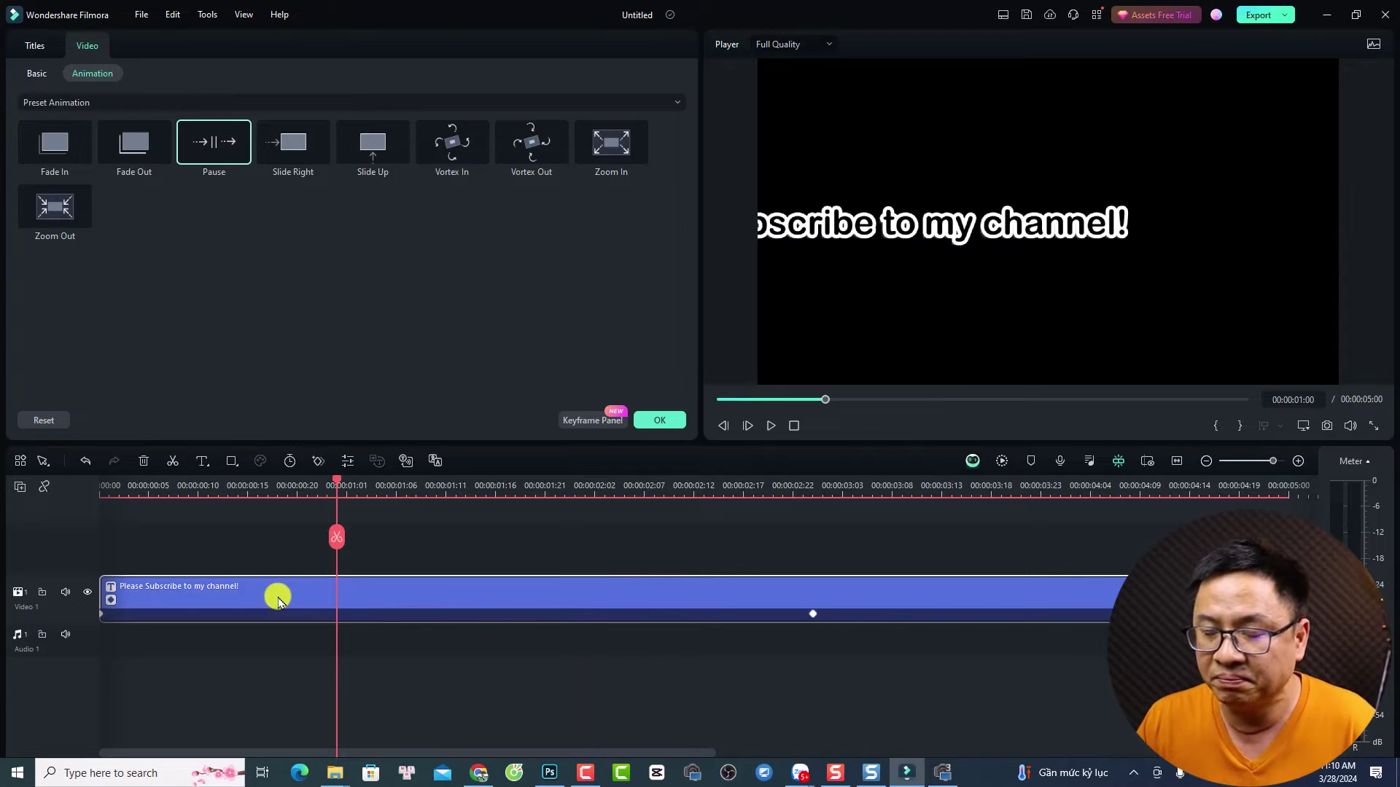
Step: Replay the edited animation from the start, then park the playhead at three seconds
click(101, 616)
key(space)
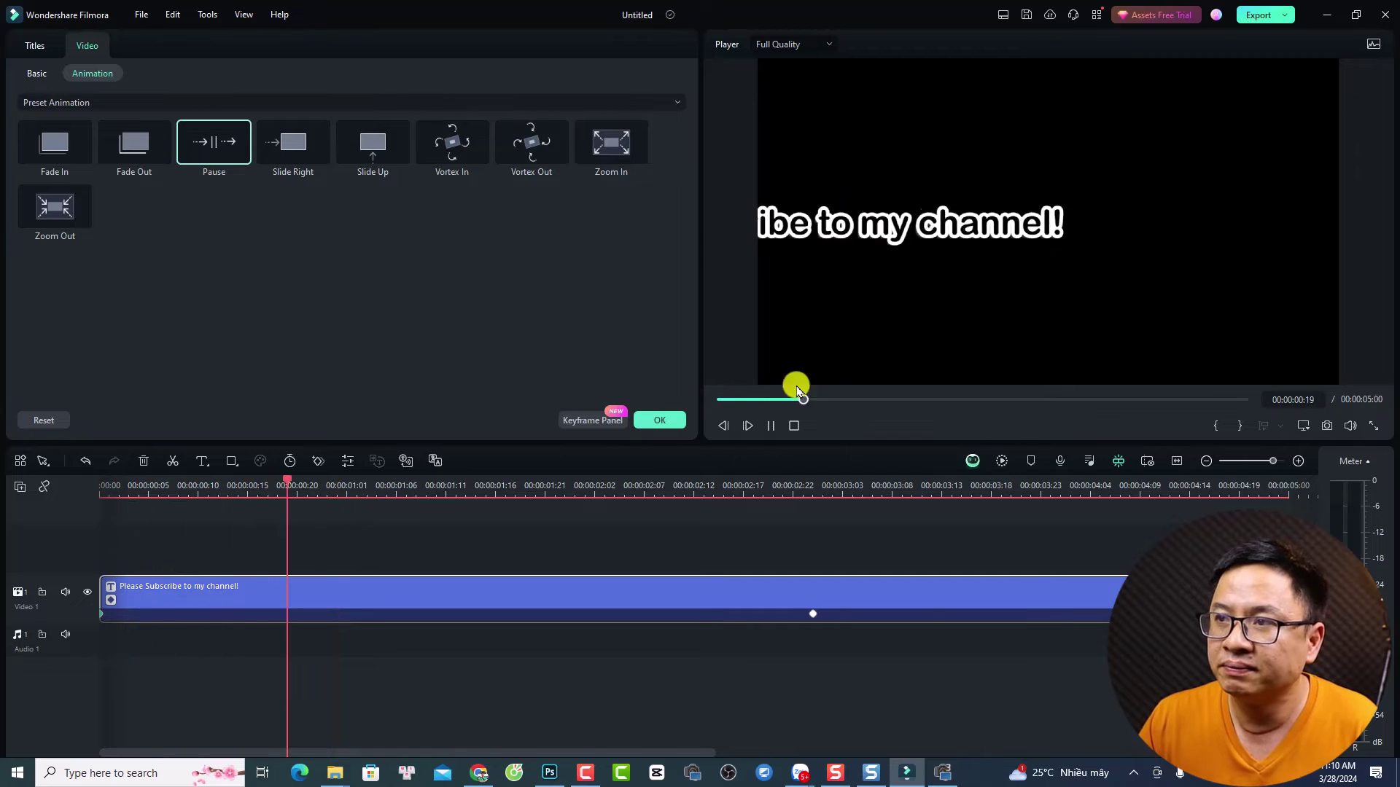
click(814, 483)
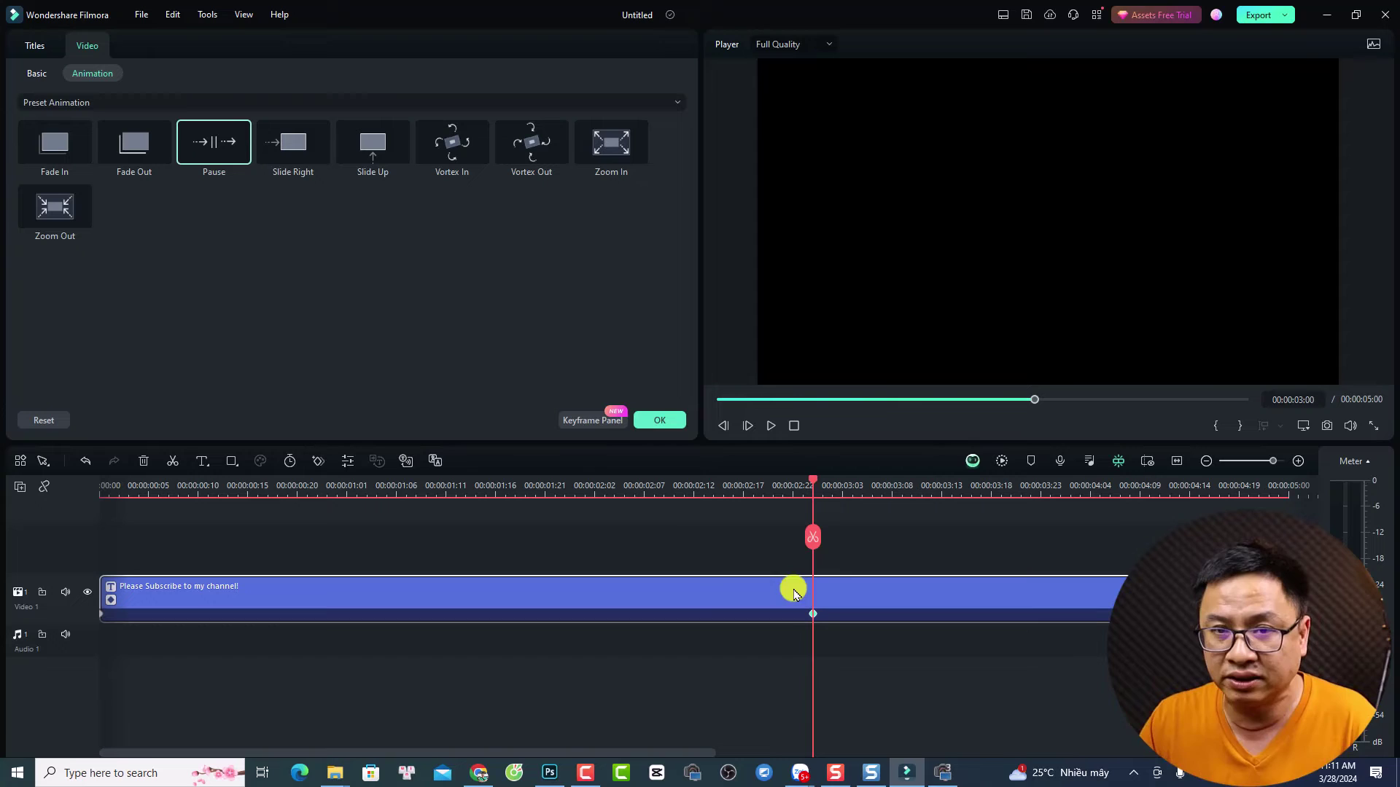
click(103, 487)
key(space)
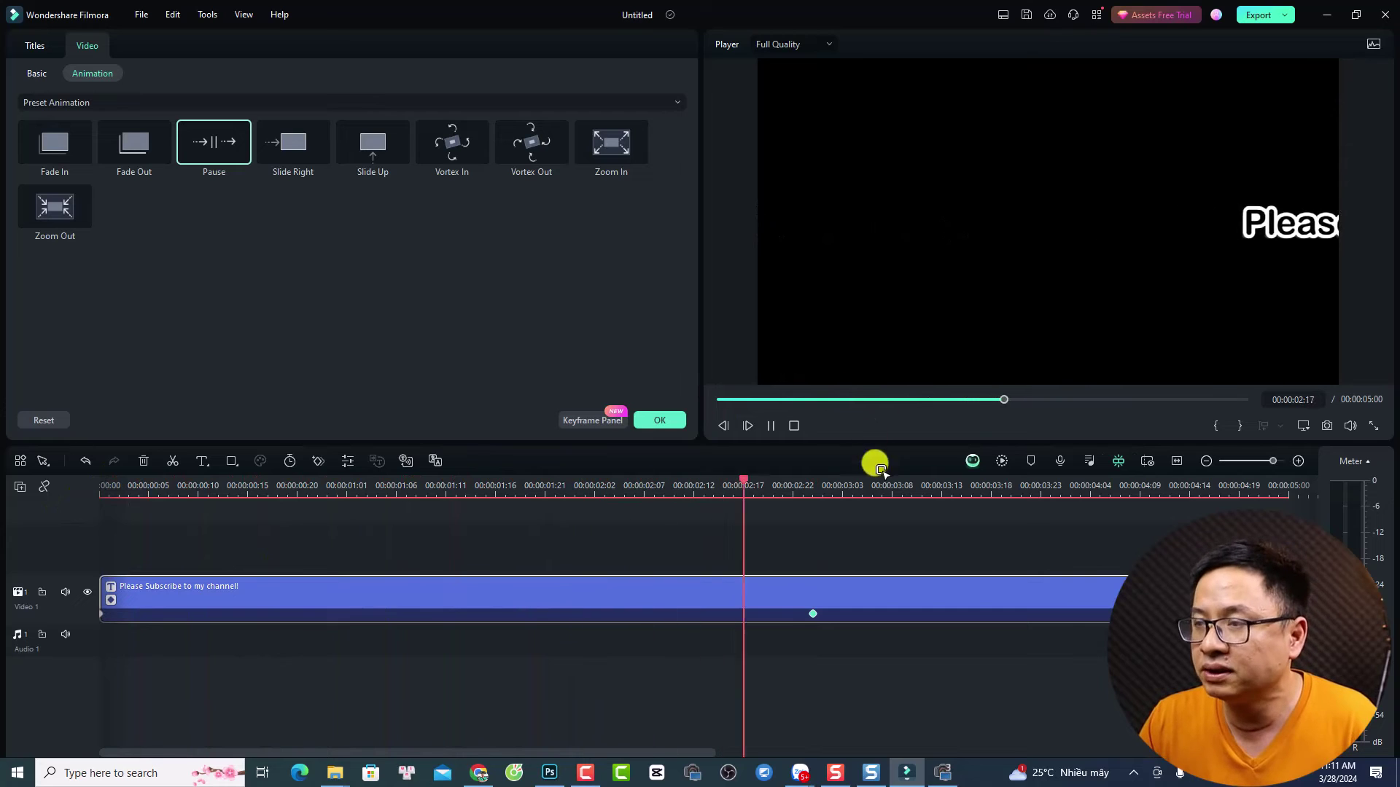
key(space)
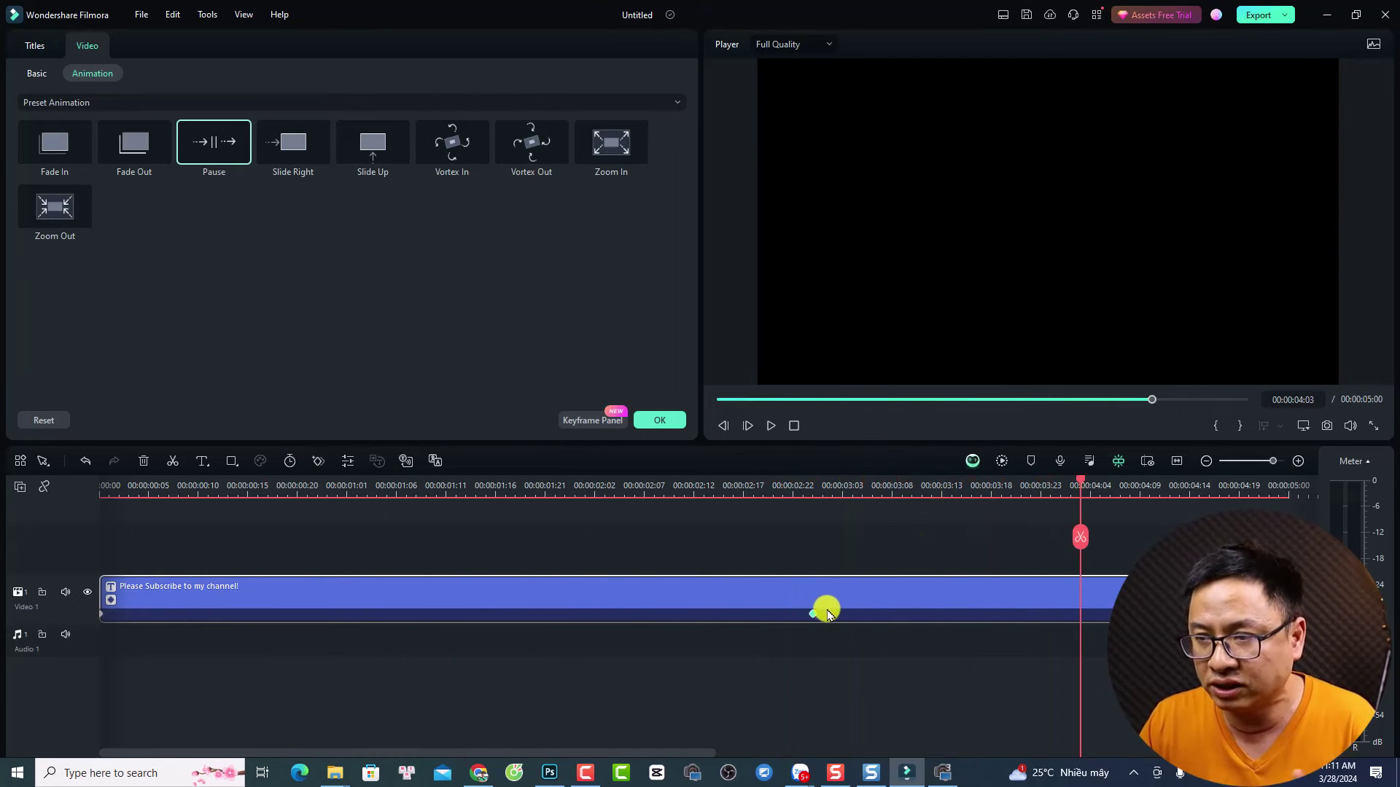
click(815, 613)
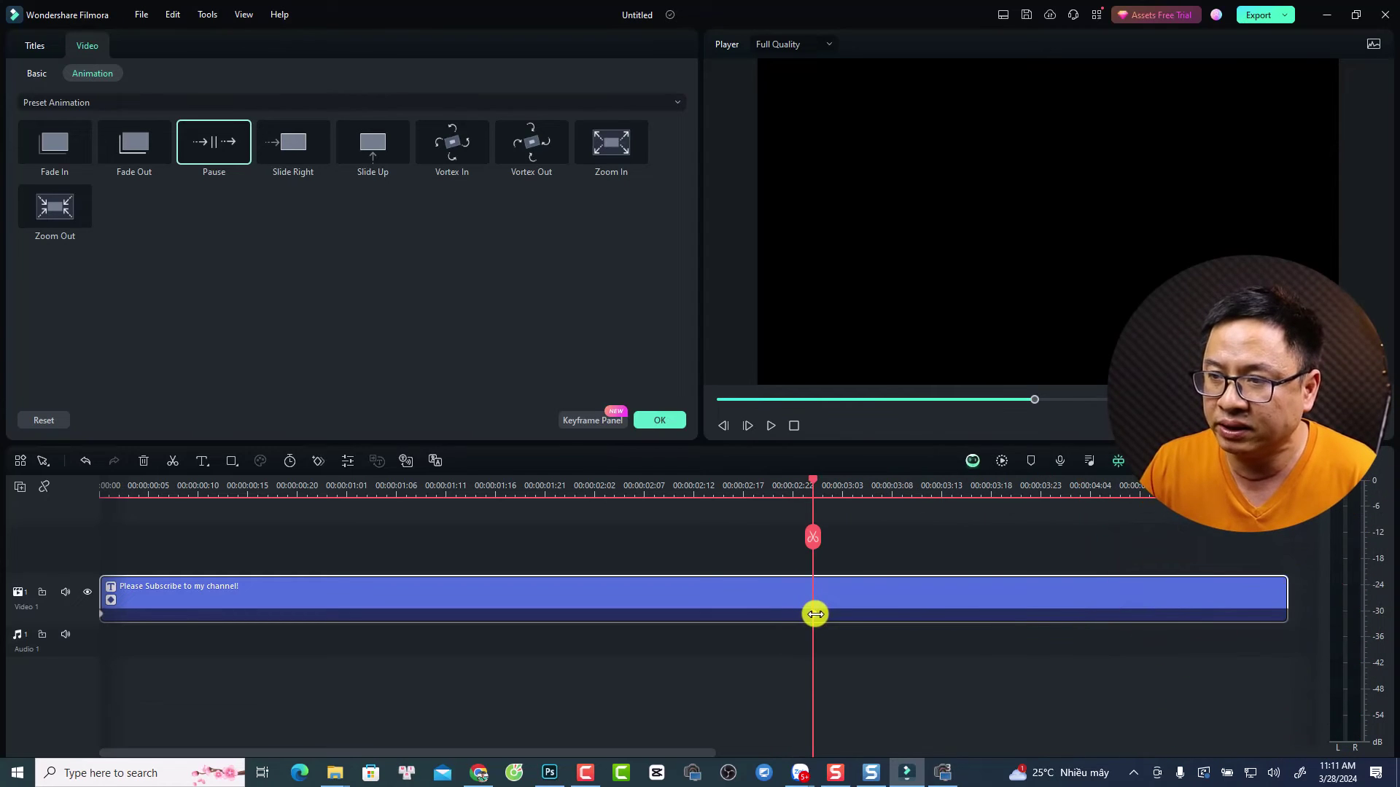
click(1255, 614)
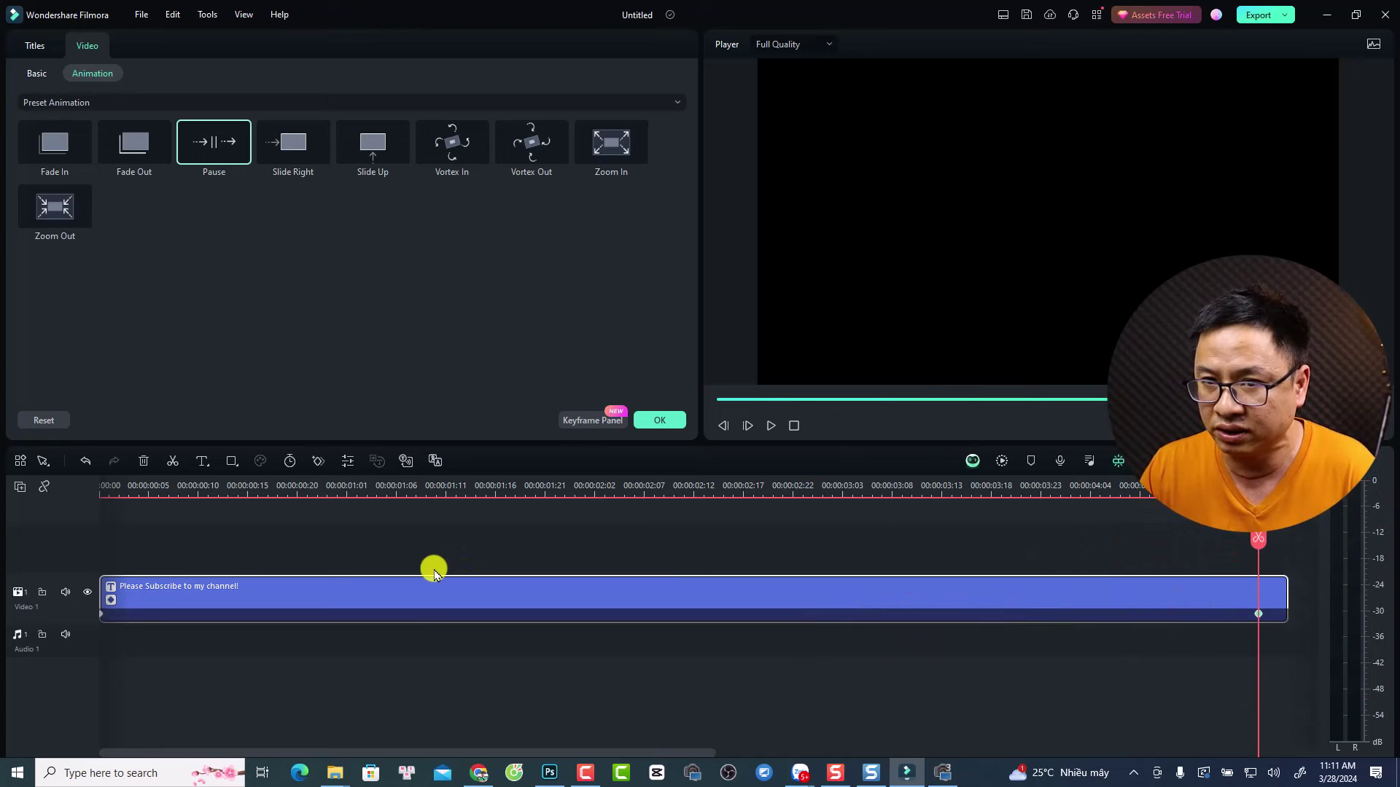
key(ctrl+minus)
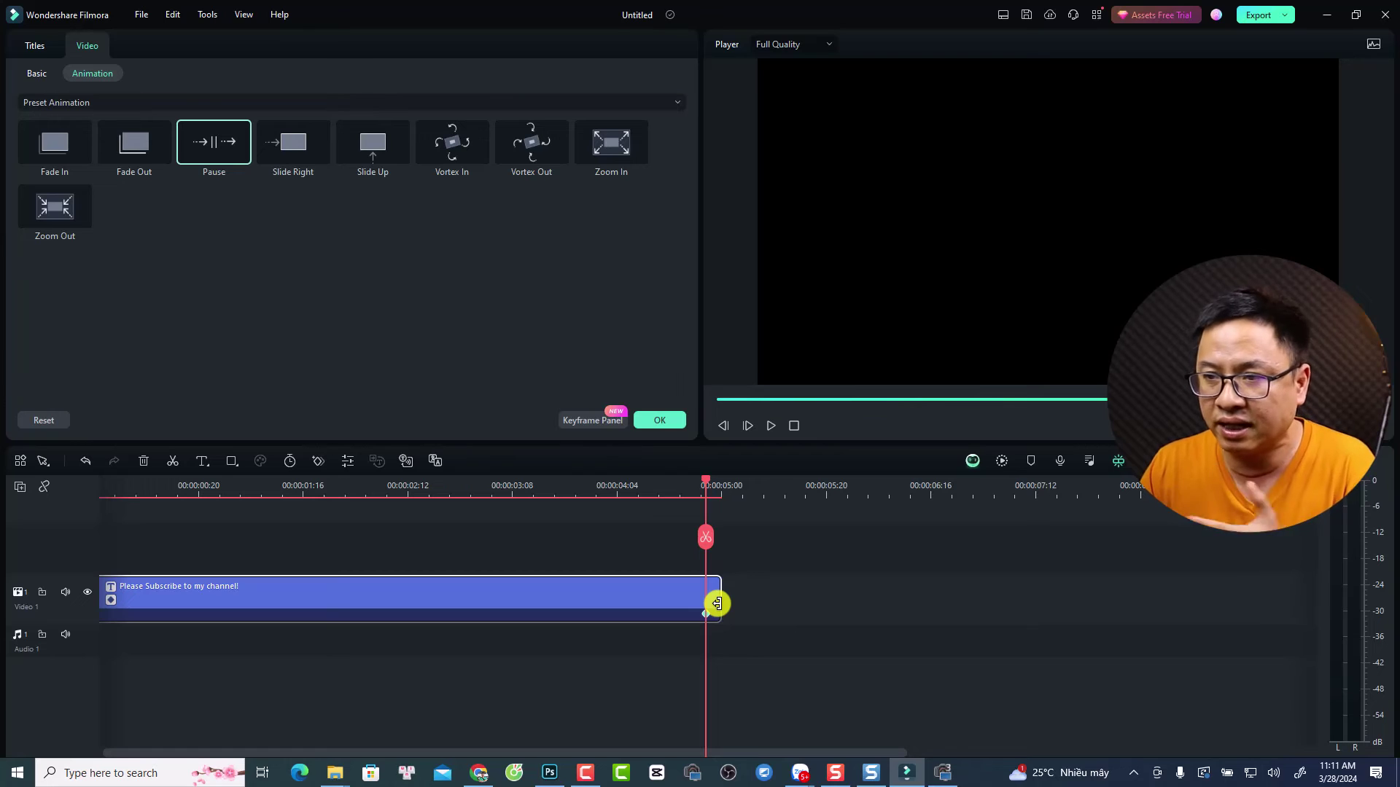
Step: Stretch the title clip to 00:00:09:01 and play it from the start
drag(719, 603, 1291, 582)
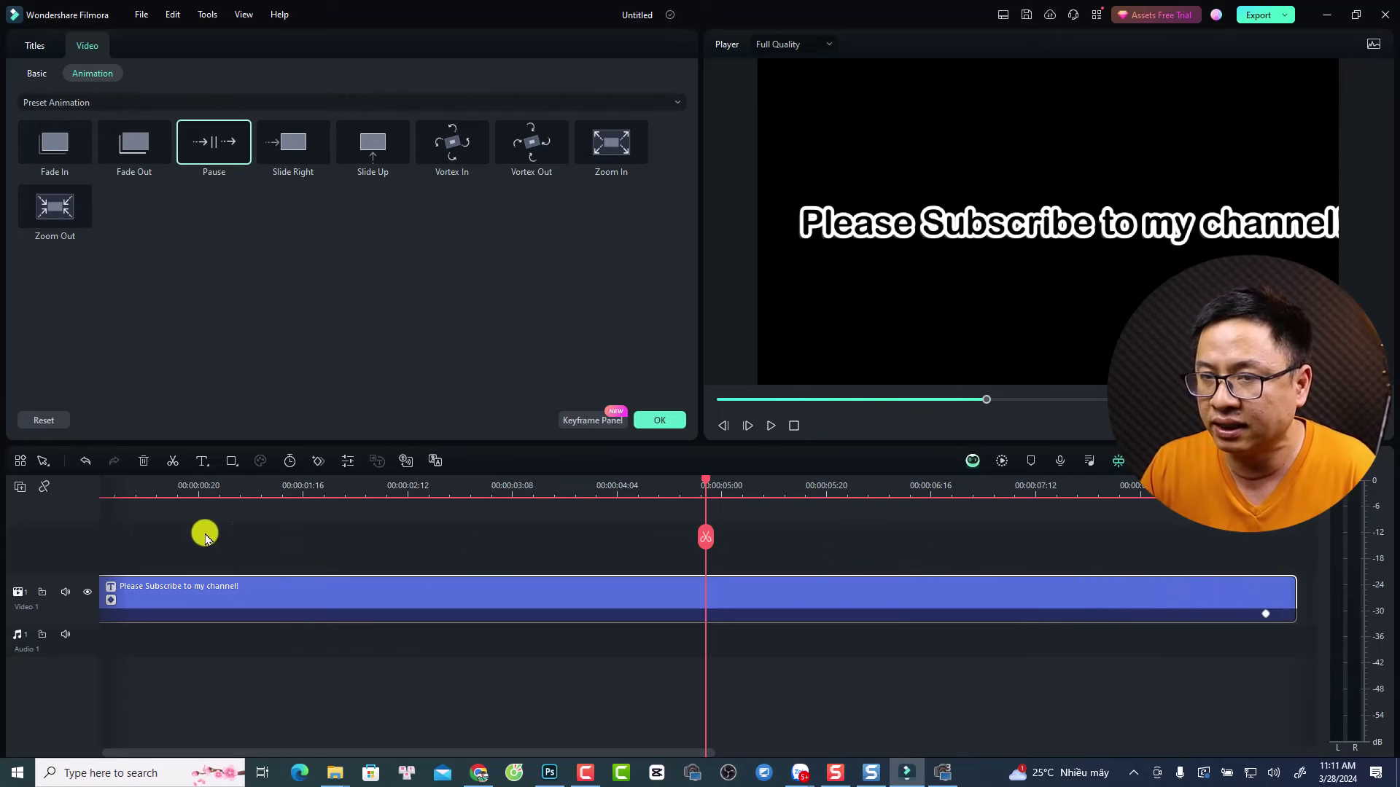
click(107, 493)
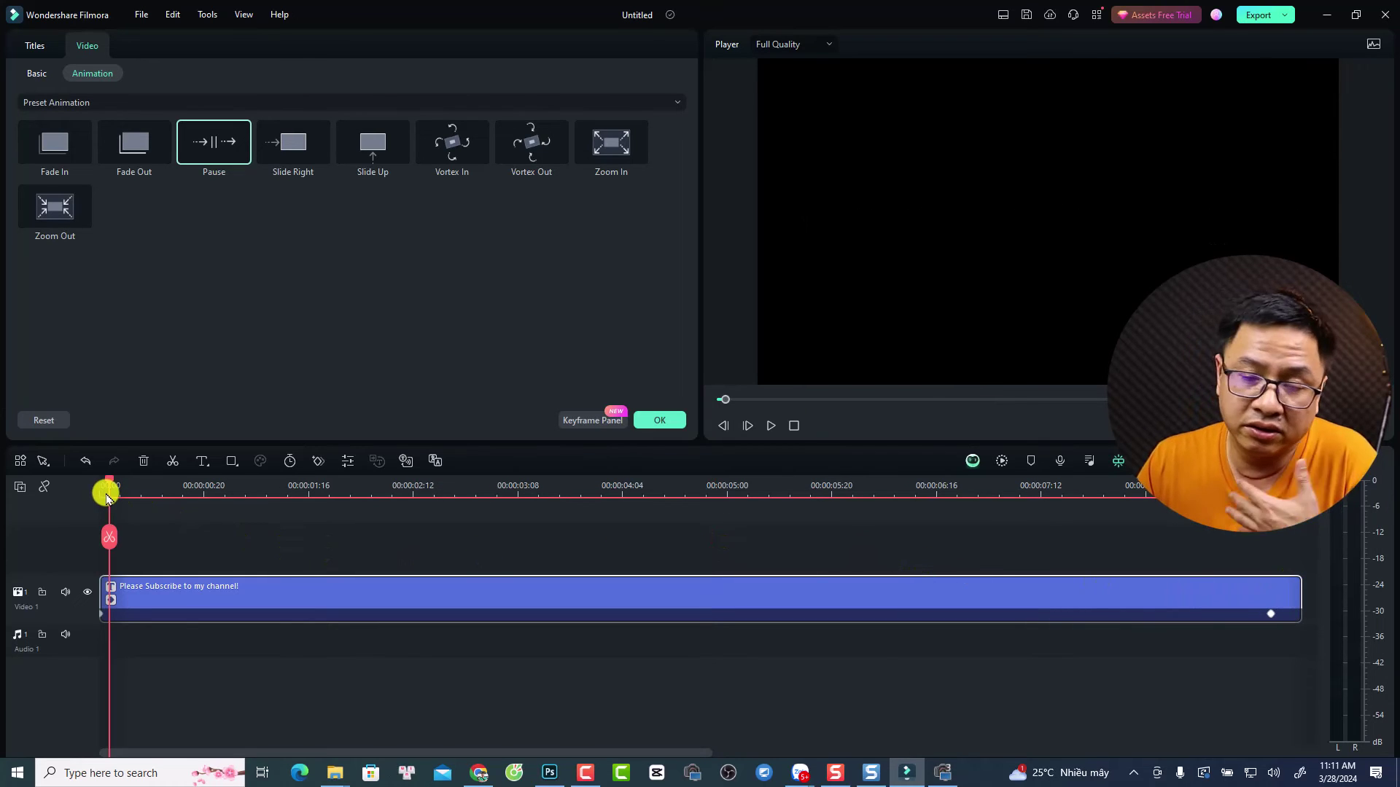
key(space)
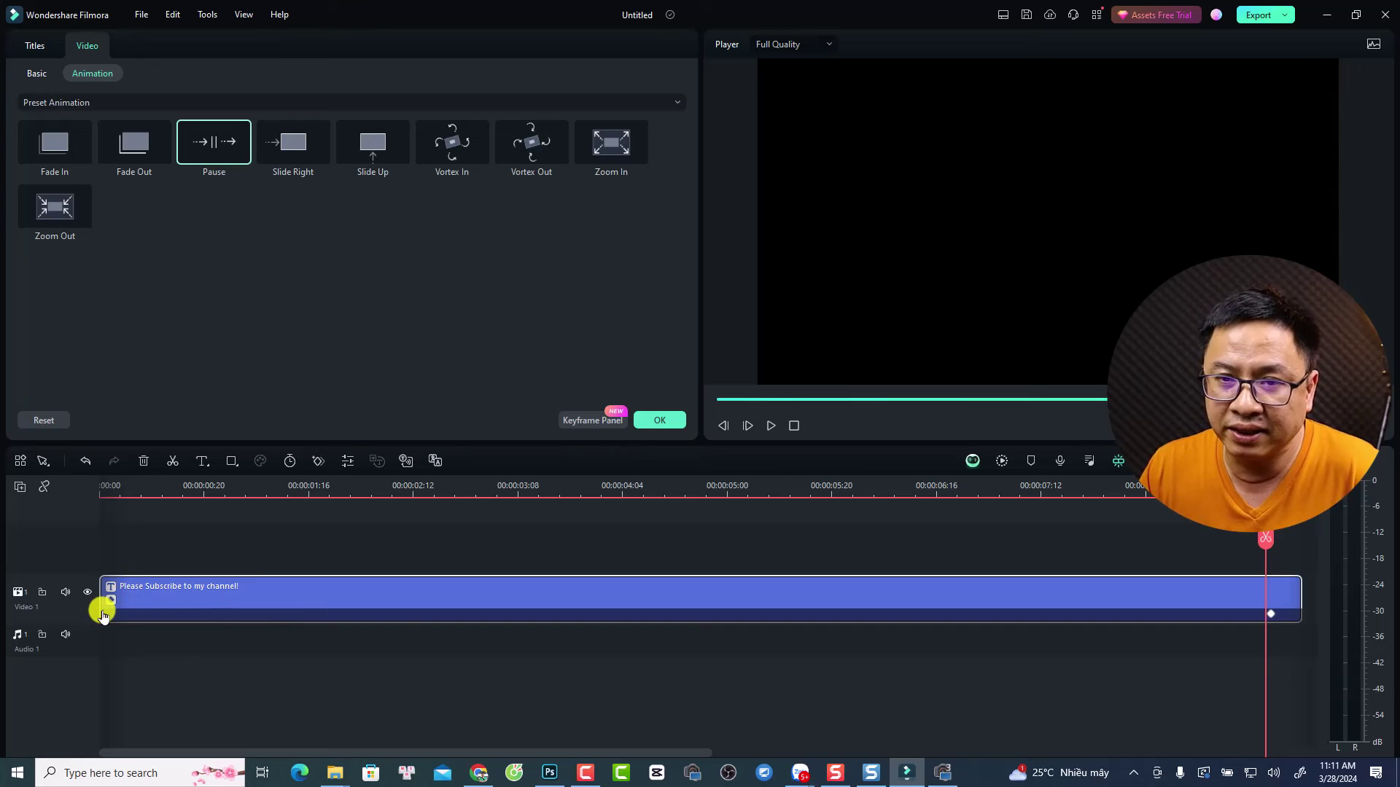
Step: Drag the animation keyframes out to the clip's very end and very start
key(Home)
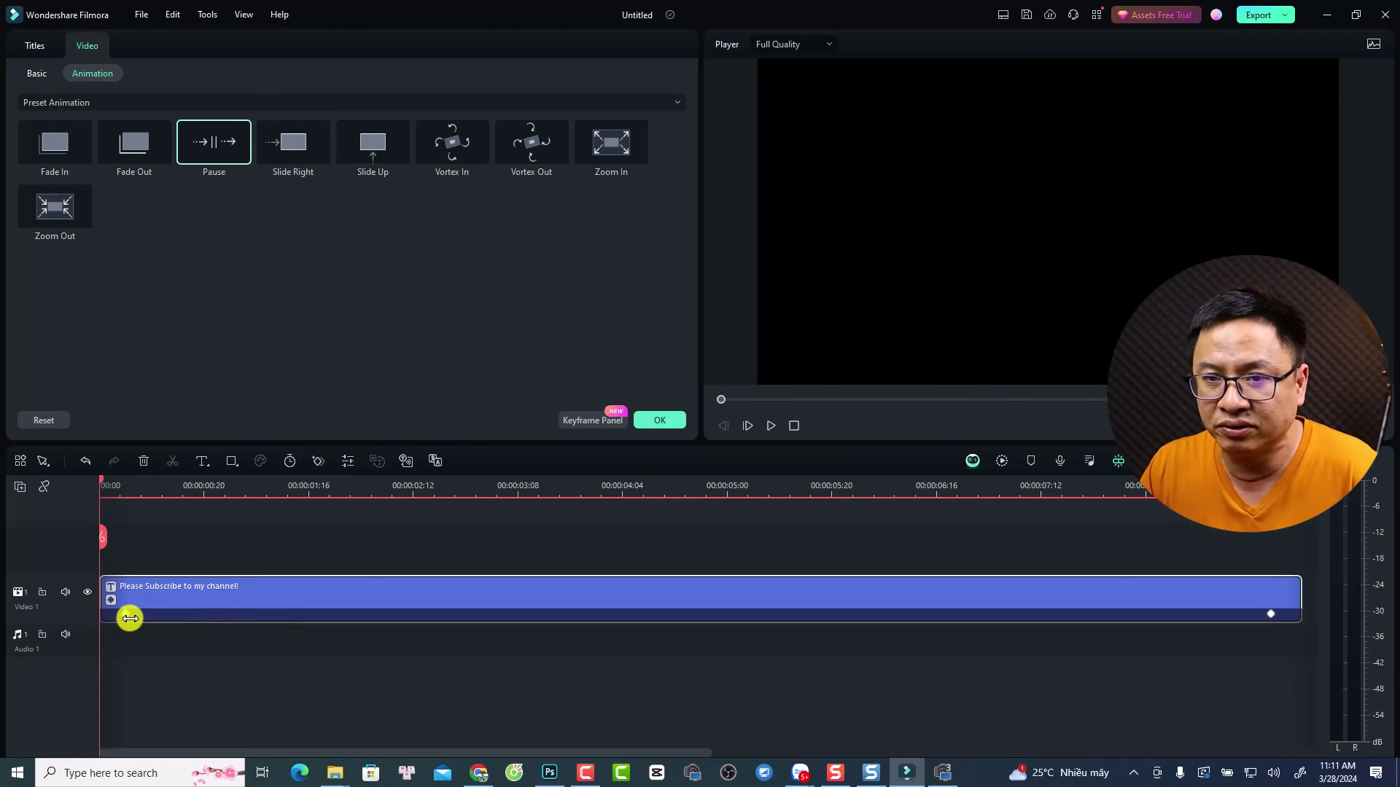
drag(699, 606, 1287, 589)
key(End)
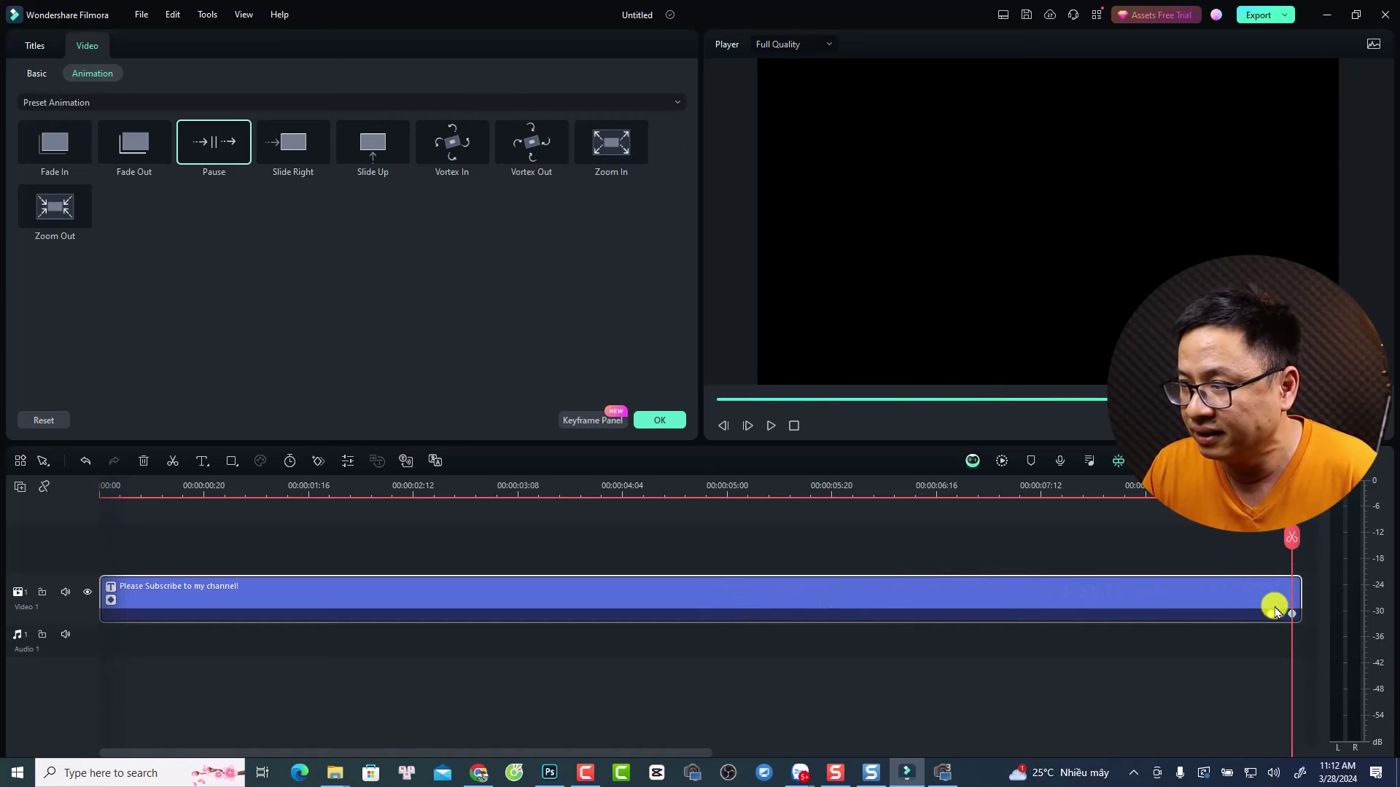
click(1273, 615)
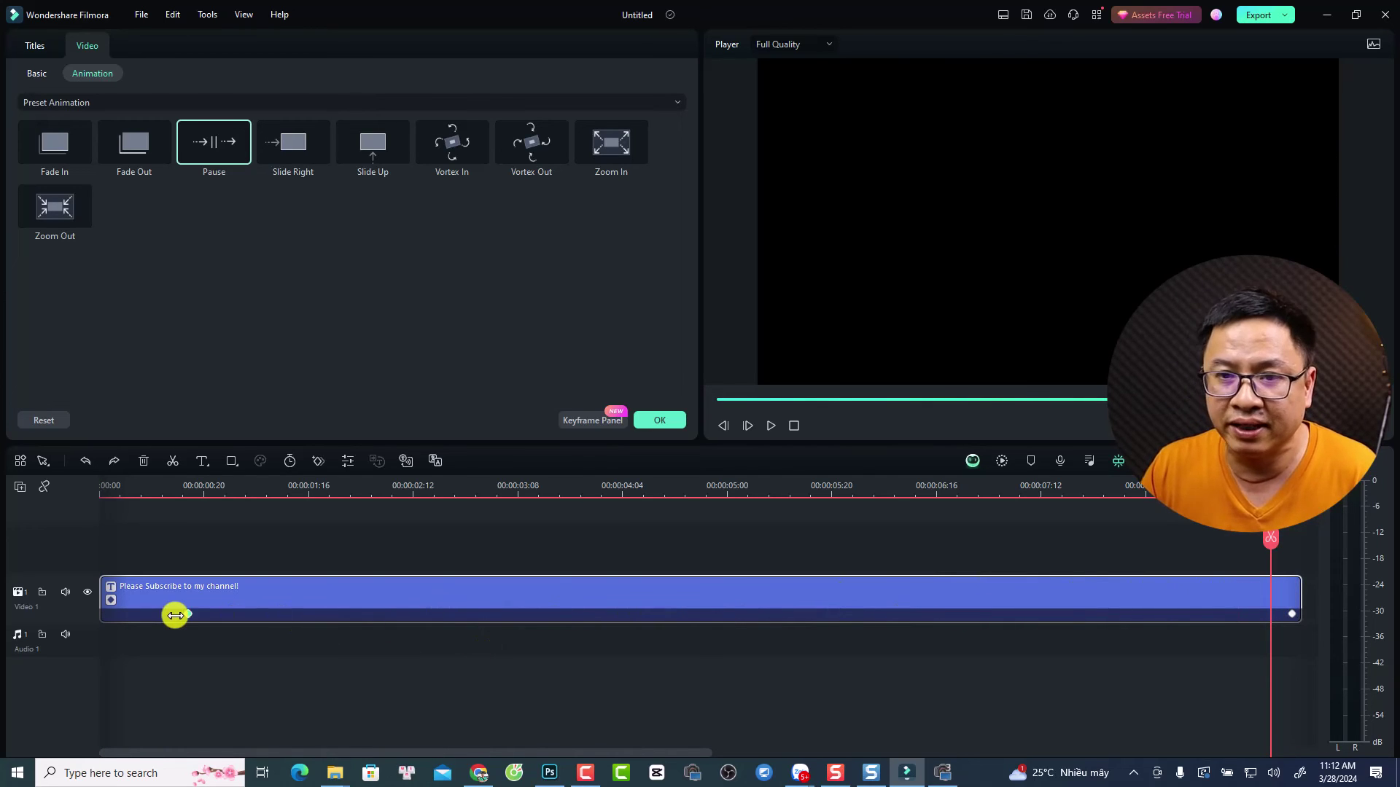
drag(491, 656, 126, 616)
key(Home)
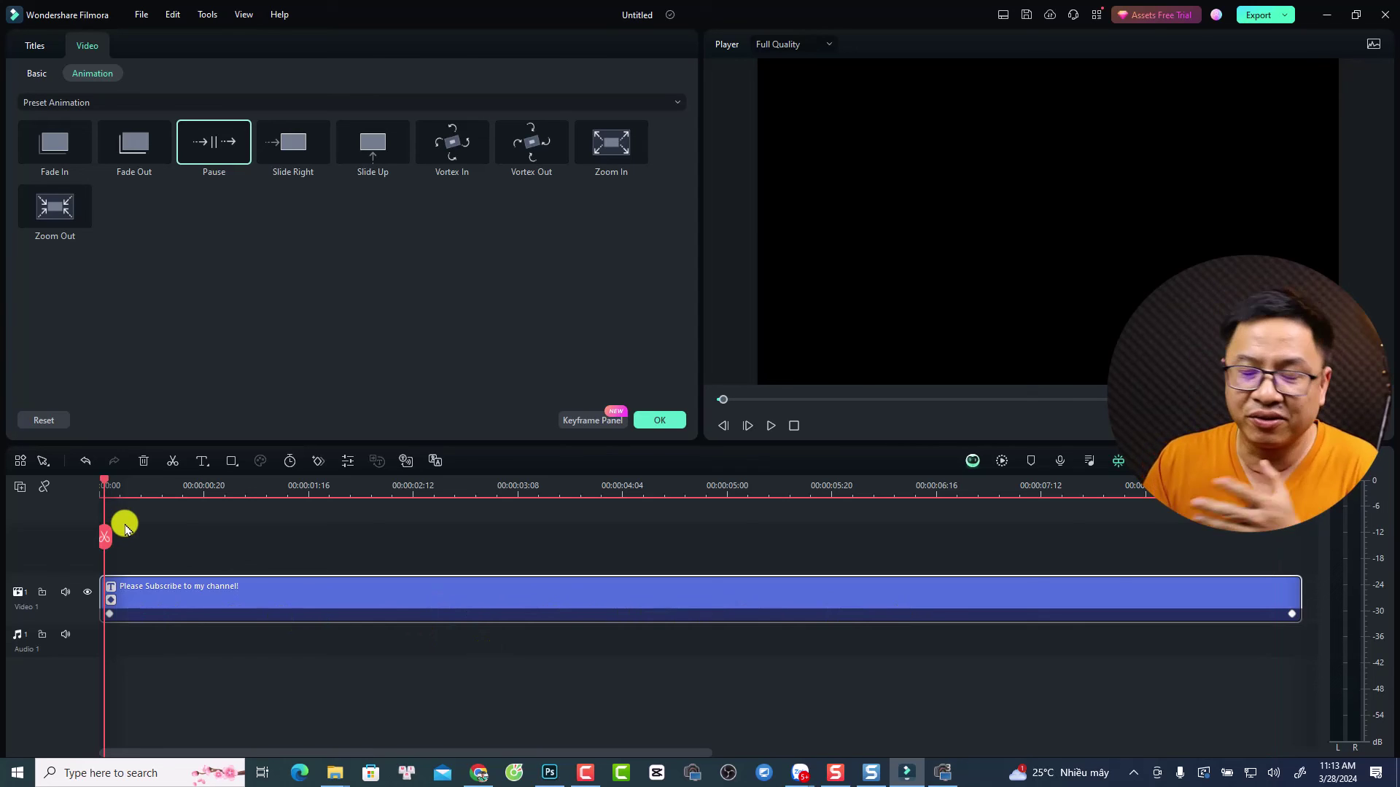
key(space)
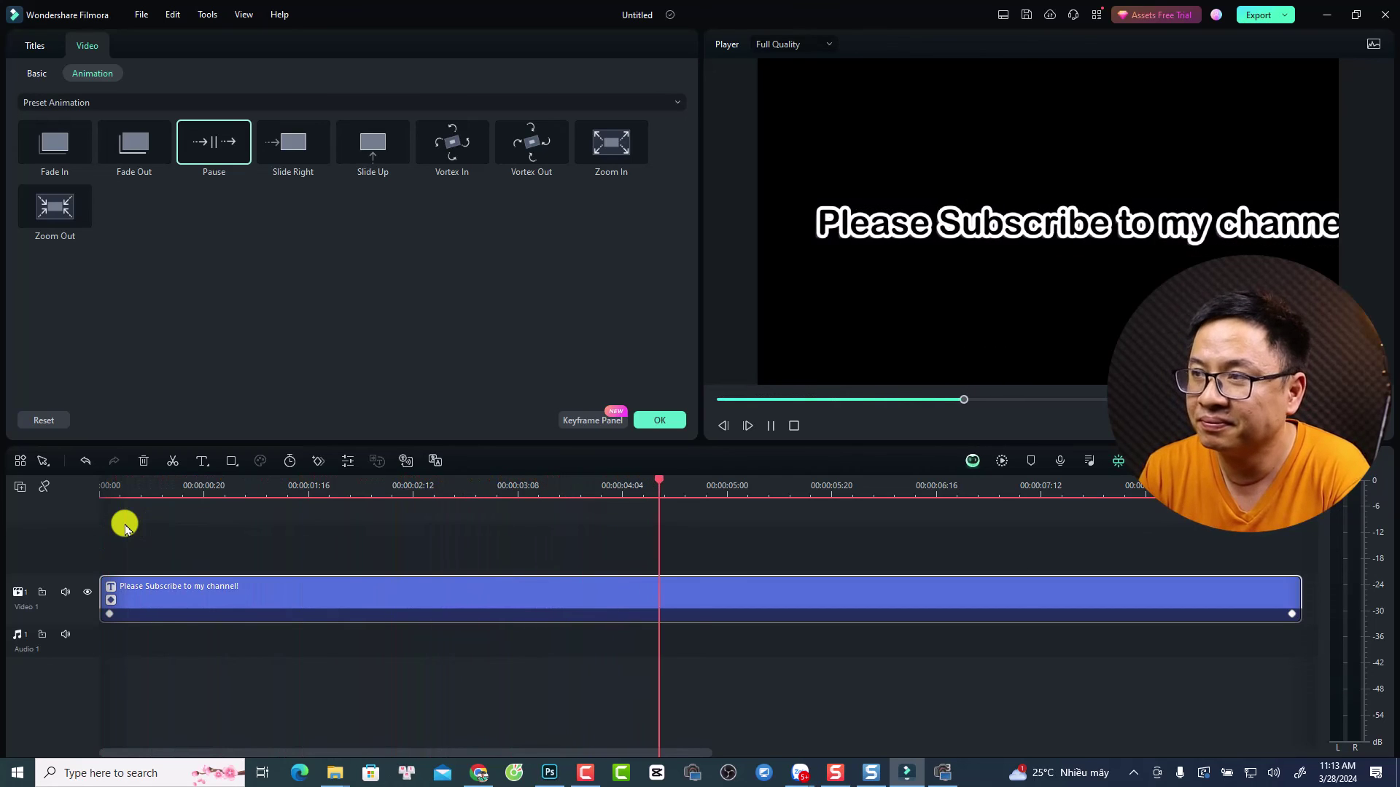
key(space)
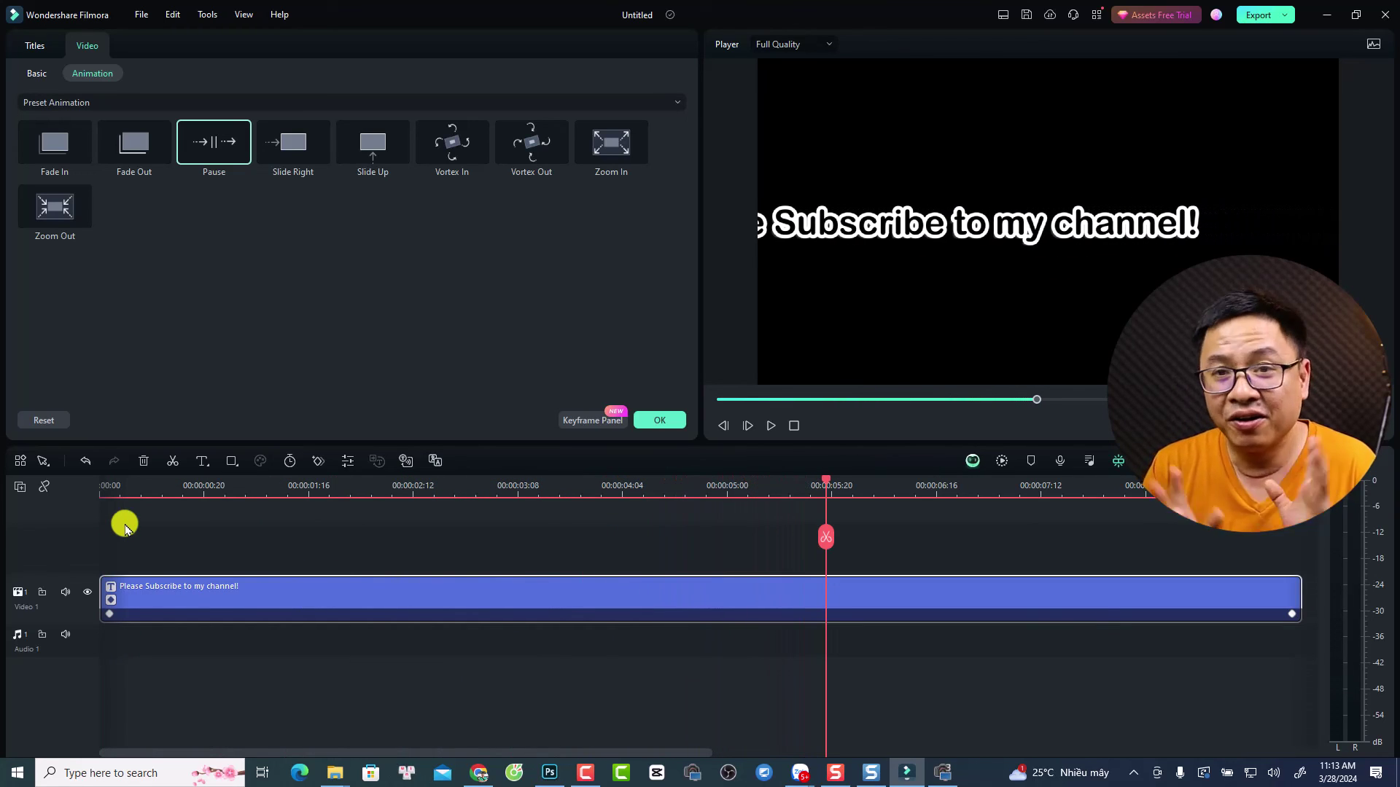